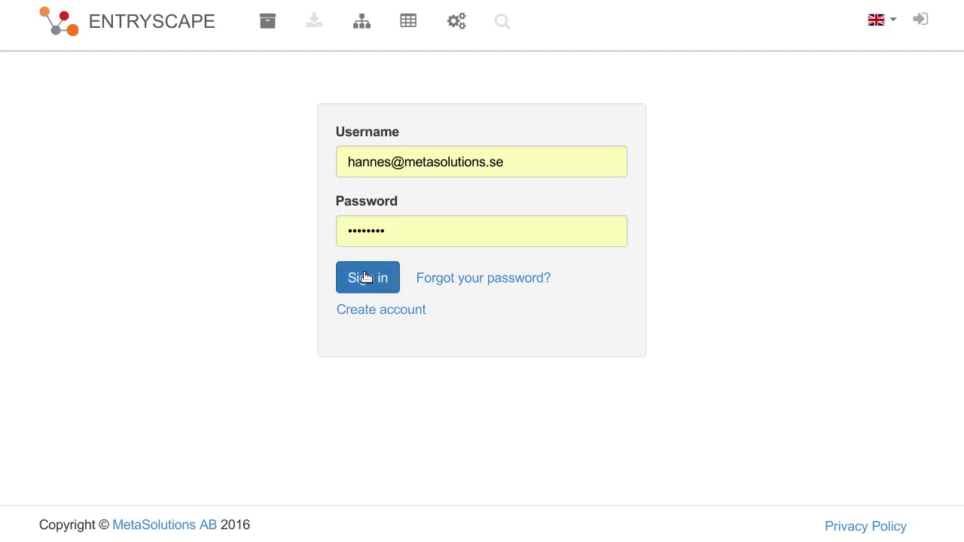
- Sign in with the entered credentials to reach the Catalog, Terms, Workbench and Administration start page
{"action": "left_click", "coordinate": [365, 280]}
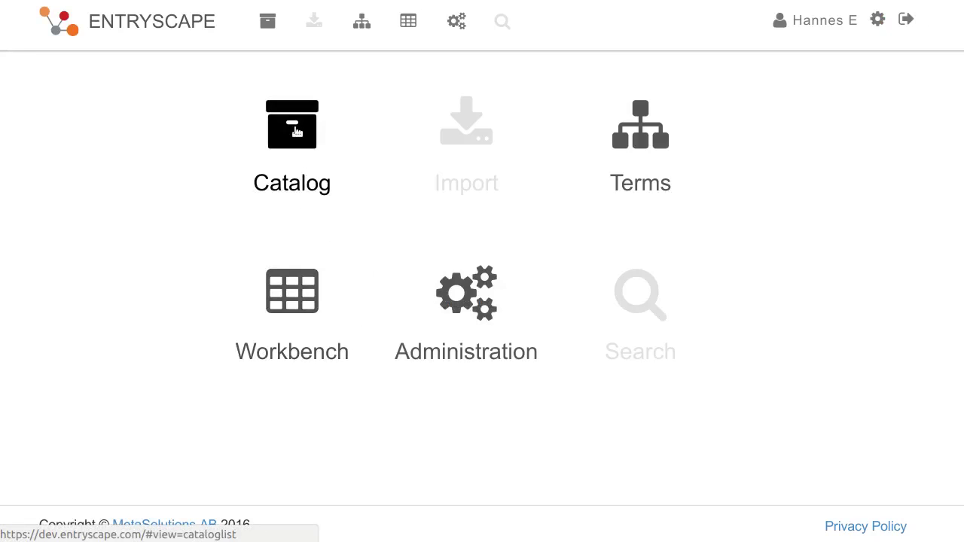
- Start a new catalog named 'Open Agency' described as 'Open Agency's Open Data catalog'
{"action": "left_click", "coordinate": [296, 131]}
{"action": "mouse_move", "coordinate": [854, 121]}
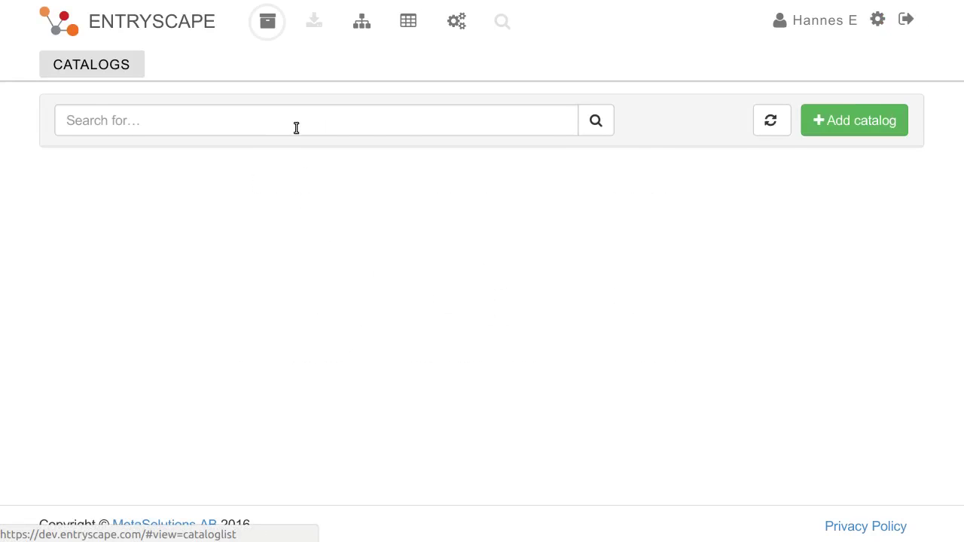
{"action": "left_click", "coordinate": [841, 124]}
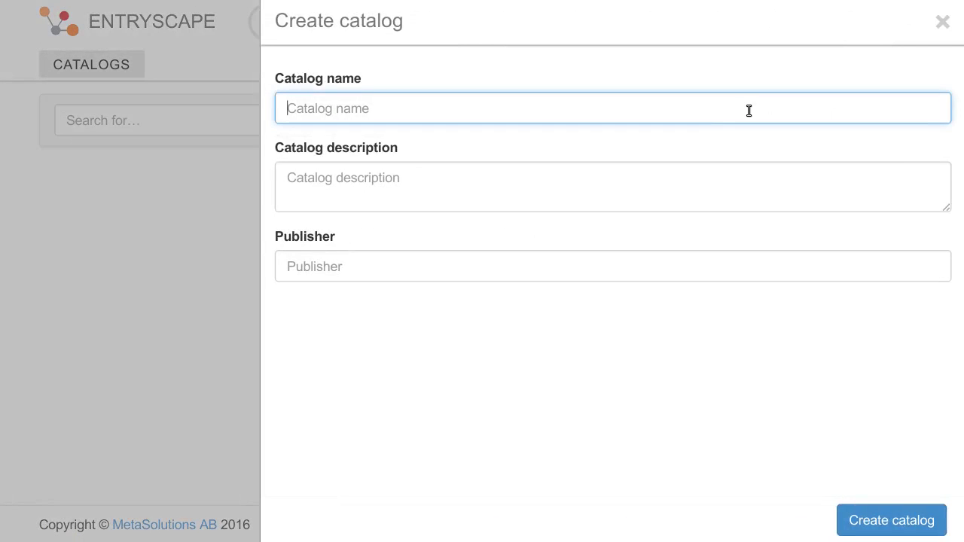
{"action": "type", "text": "Open A"}
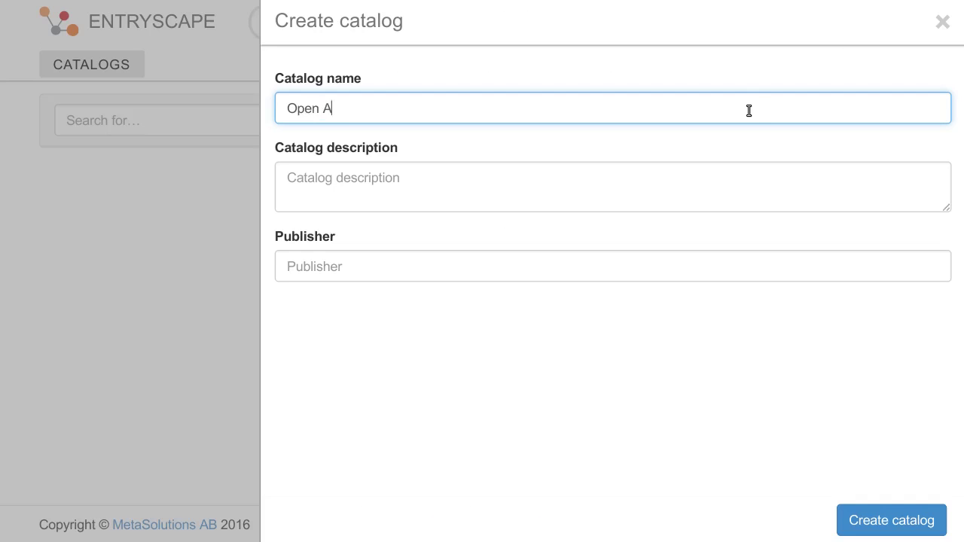
{"action": "type", "text": "gency"}
{"action": "key", "text": "Tab"}
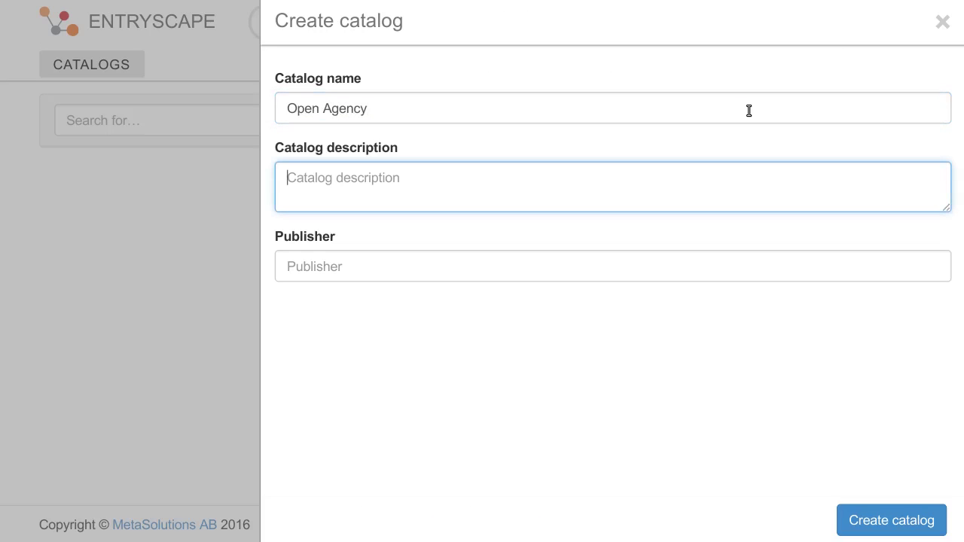
{"action": "type", "text": "Open A"}
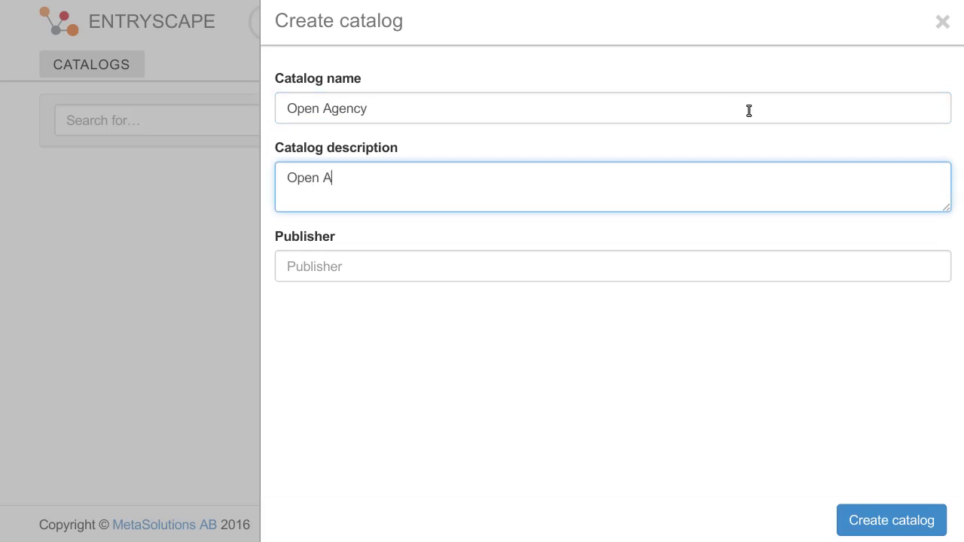
{"action": "type", "text": "gency's "}
{"action": "type", "text": "Open "}
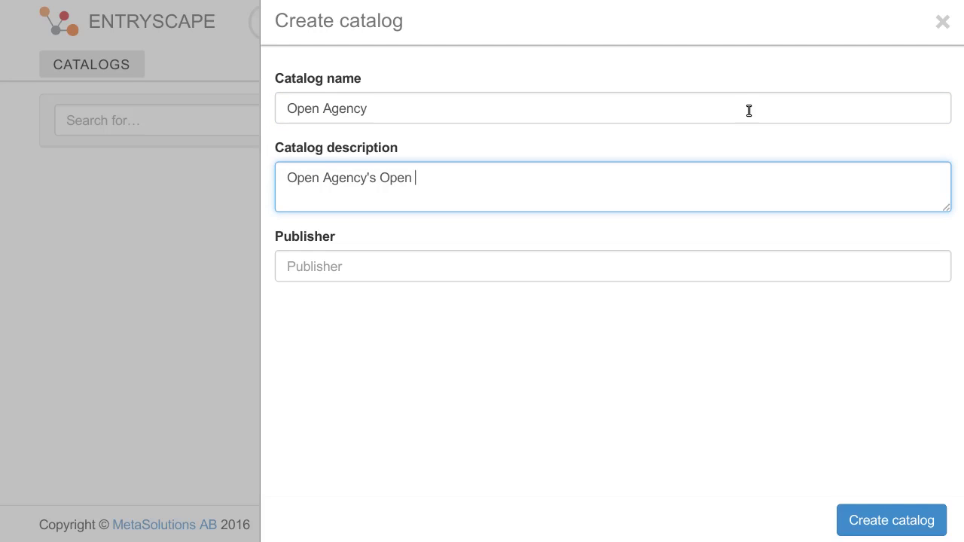
{"action": "type", "text": "Data catalog"}
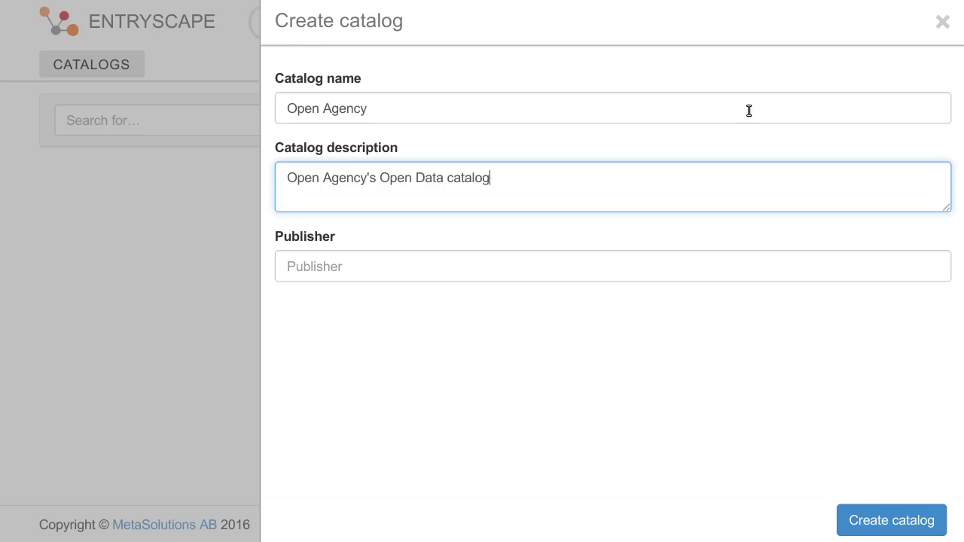
- Set publisher 'Open Agency's publication office', create the catalog and view its publishers
{"action": "key", "text": "Tab"}
{"action": "type", "text": "Open"}
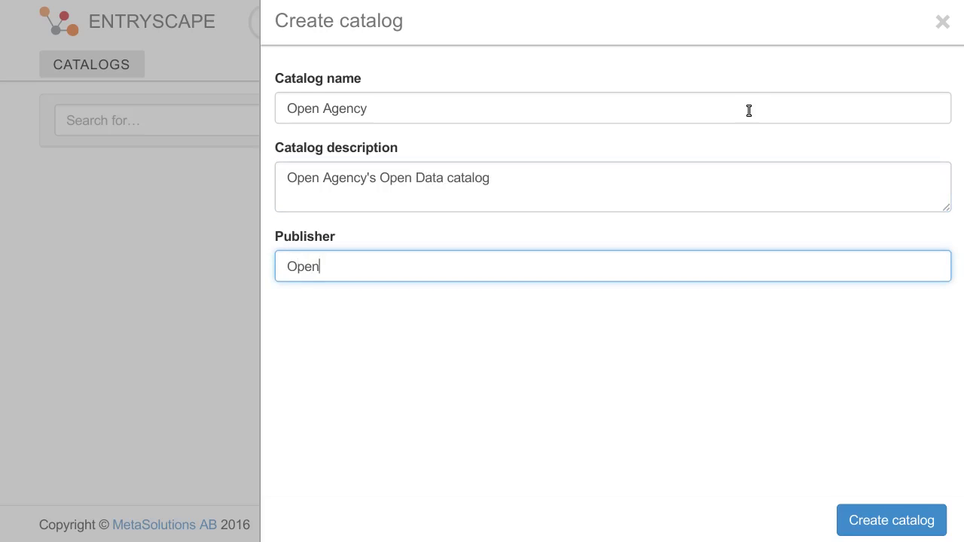
{"action": "type", "text": " Agency"}
{"action": "type", "text": "'s publicati"}
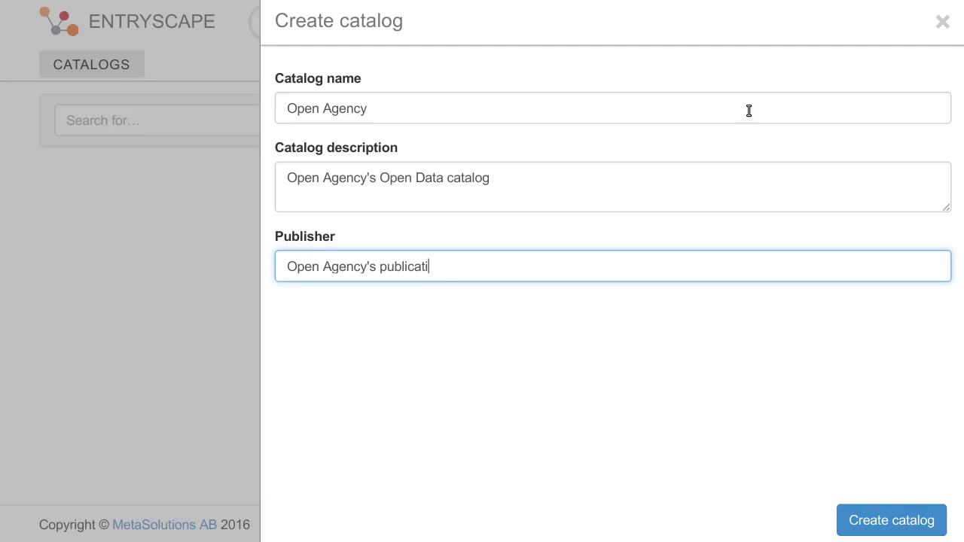
{"action": "type", "text": "on office"}
{"action": "left_click", "coordinate": [873, 521]}
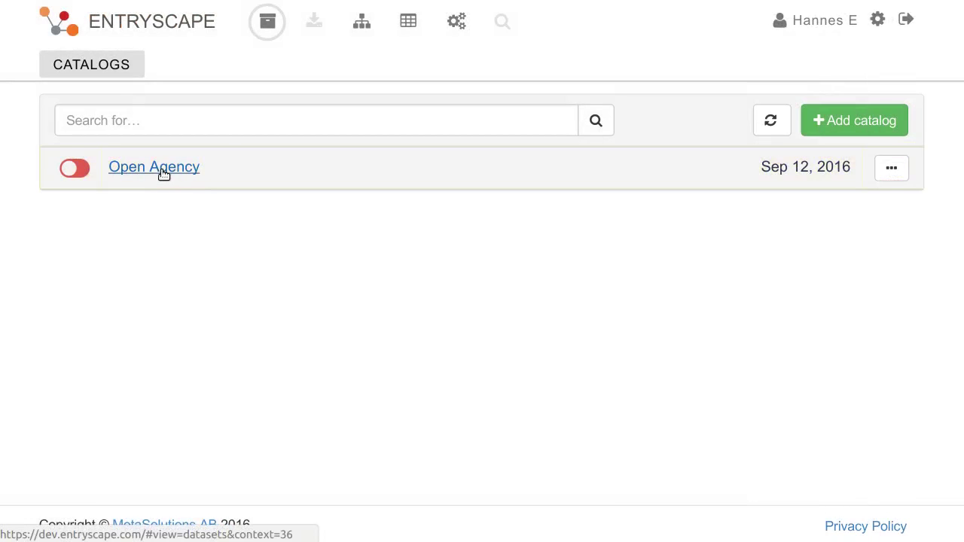
{"action": "left_click", "coordinate": [162, 169]}
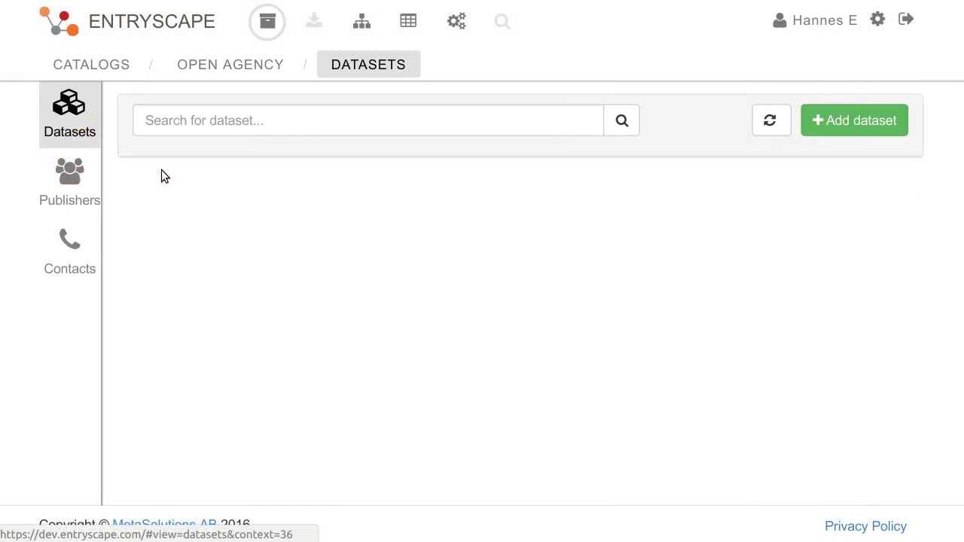
{"action": "left_click", "coordinate": [66, 178]}
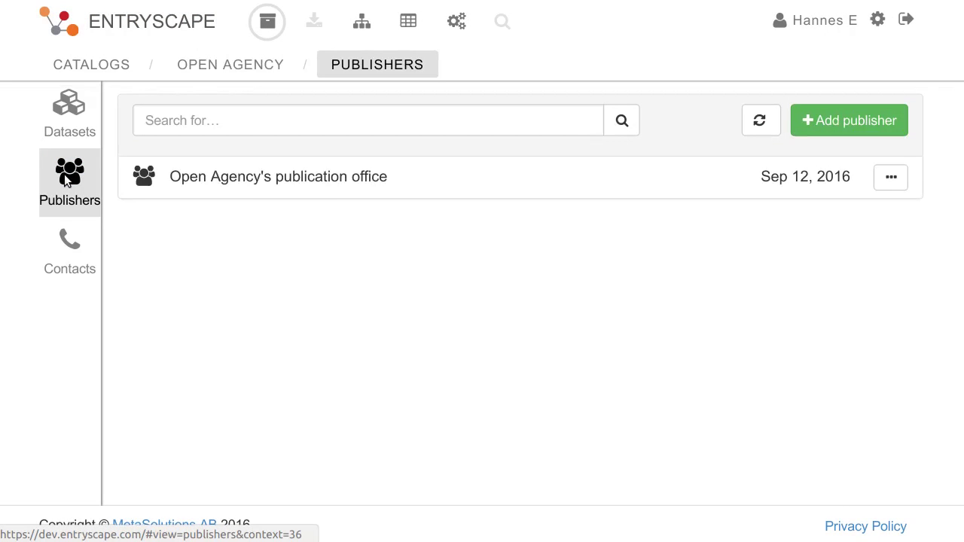
- Set the publication office publisher's type to National authority
{"action": "left_click", "coordinate": [891, 182]}
{"action": "left_click", "coordinate": [803, 211]}
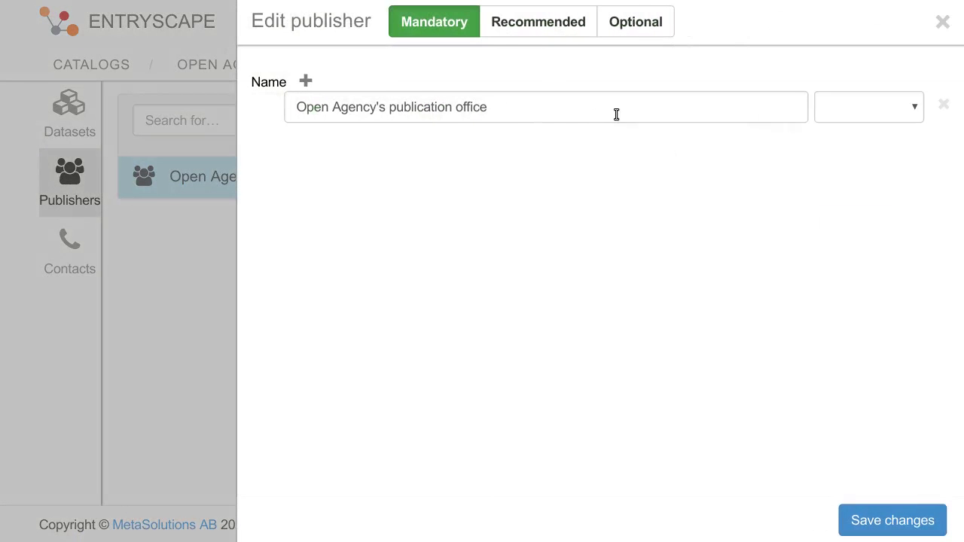
{"action": "left_click", "coordinate": [543, 25]}
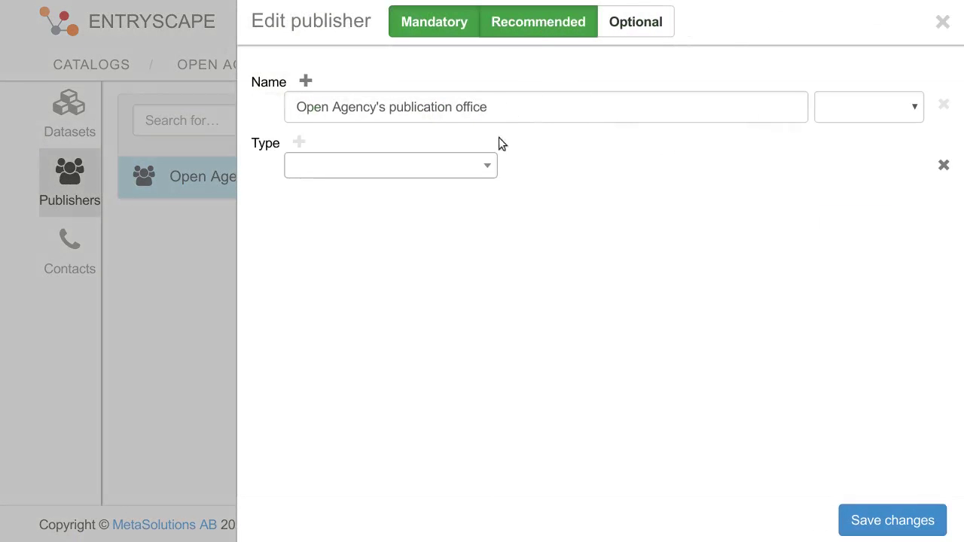
{"action": "left_click", "coordinate": [482, 169]}
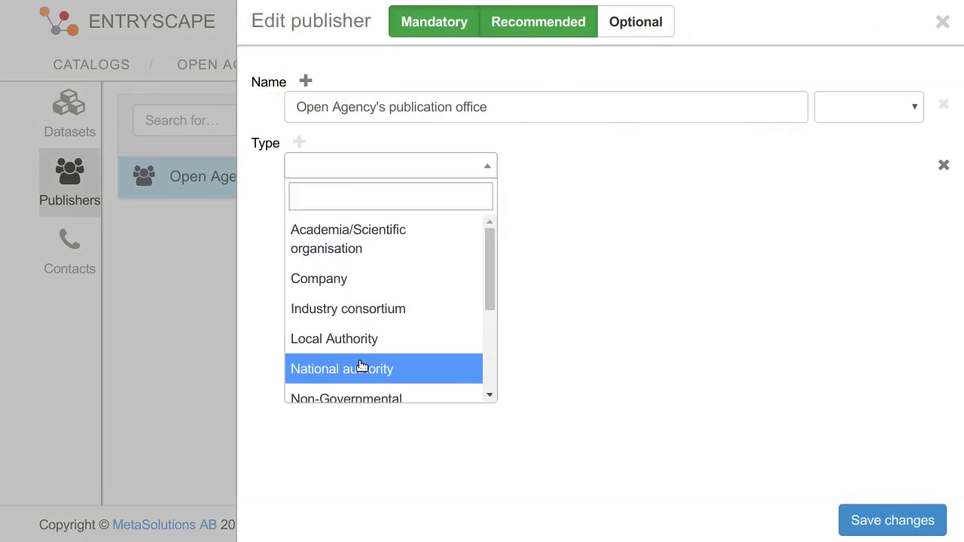
{"action": "left_click", "coordinate": [303, 368]}
{"action": "left_click", "coordinate": [645, 30]}
{"action": "left_click", "coordinate": [447, 233]}
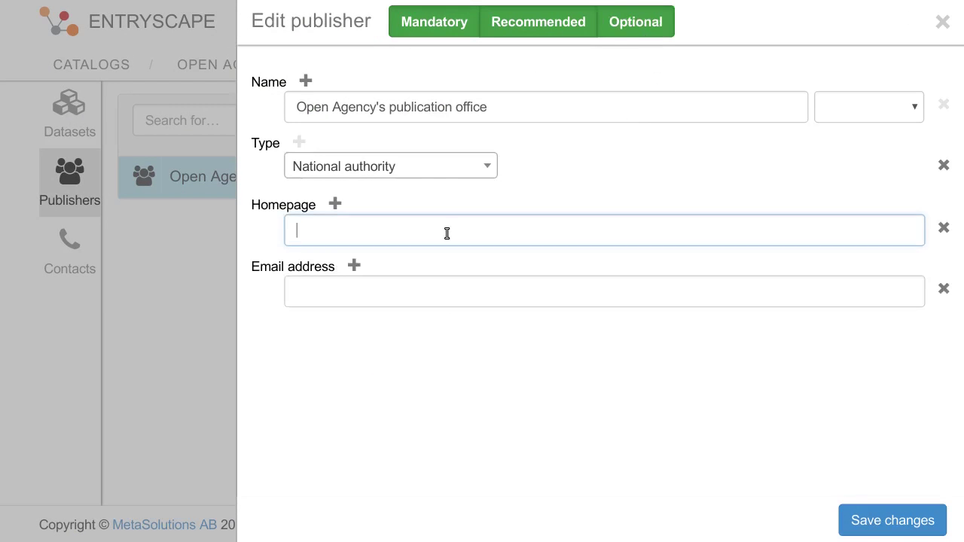
{"action": "type", "text": "http://"}
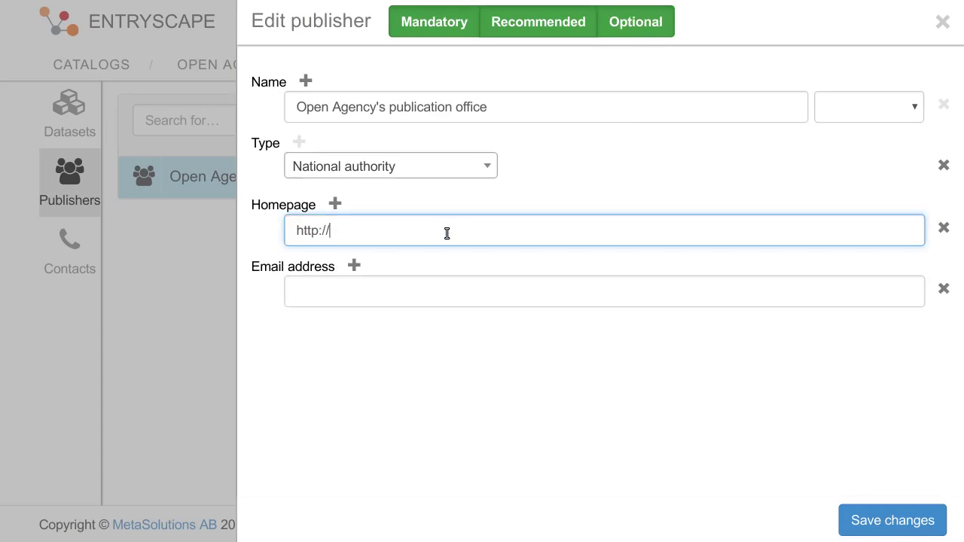
{"action": "type", "text": "www.openage"}
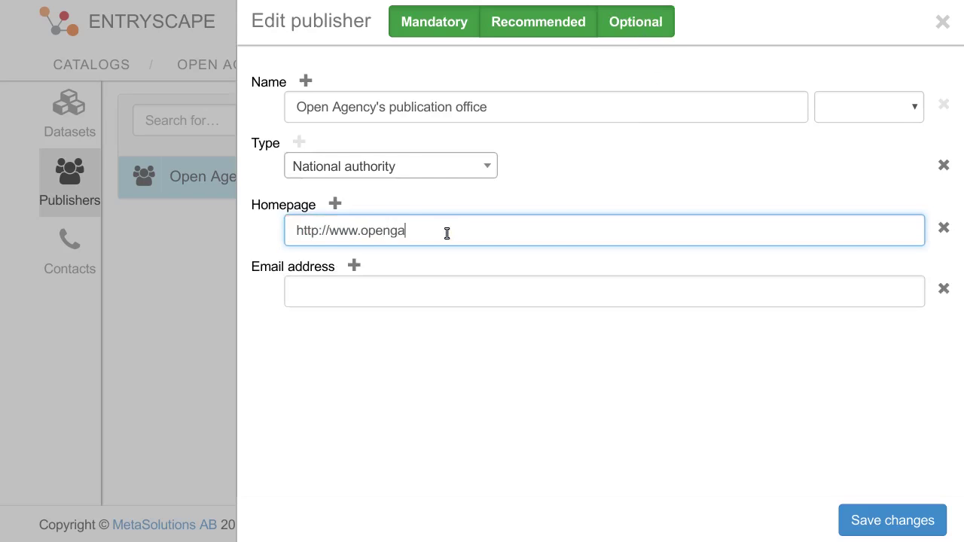
{"action": "key", "text": "BackSpace"}
{"action": "key", "text": "BackSpace"}
{"action": "type", "text": "agency.or"}
{"action": "type", "text": "g"}
{"action": "left_click", "coordinate": [433, 288]}
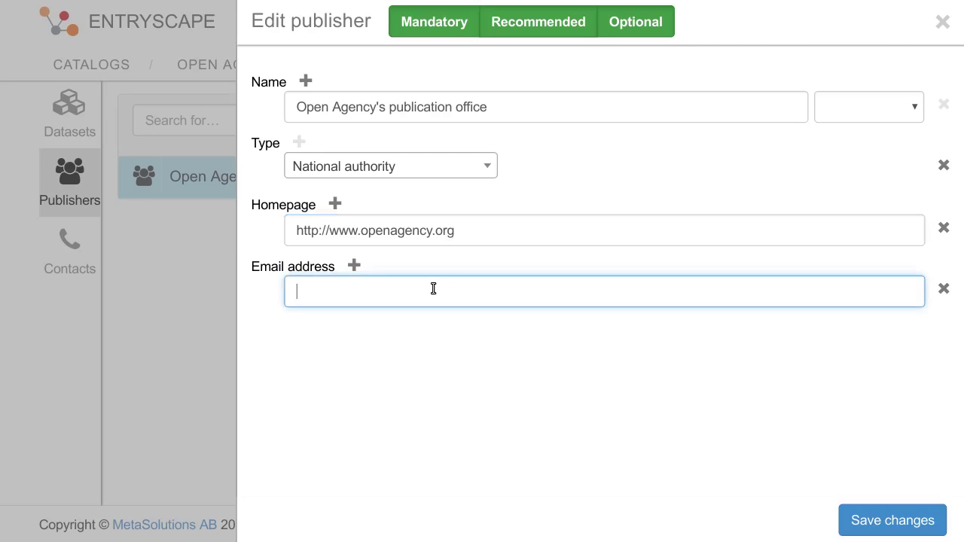
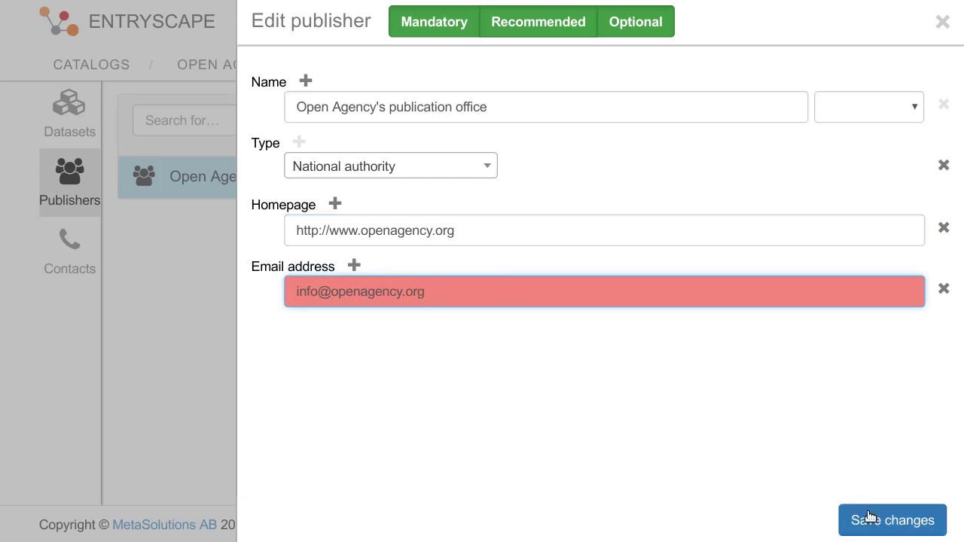
{"action": "left_click", "coordinate": [870, 520]}
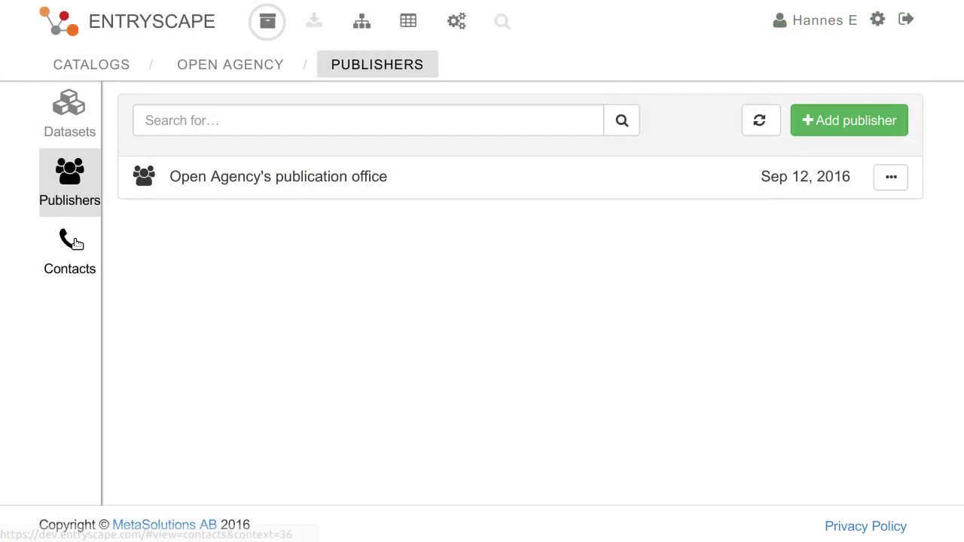
- Add a contact named 'Registrar' with its email address to the catalog's contacts
{"action": "left_click", "coordinate": [75, 242]}
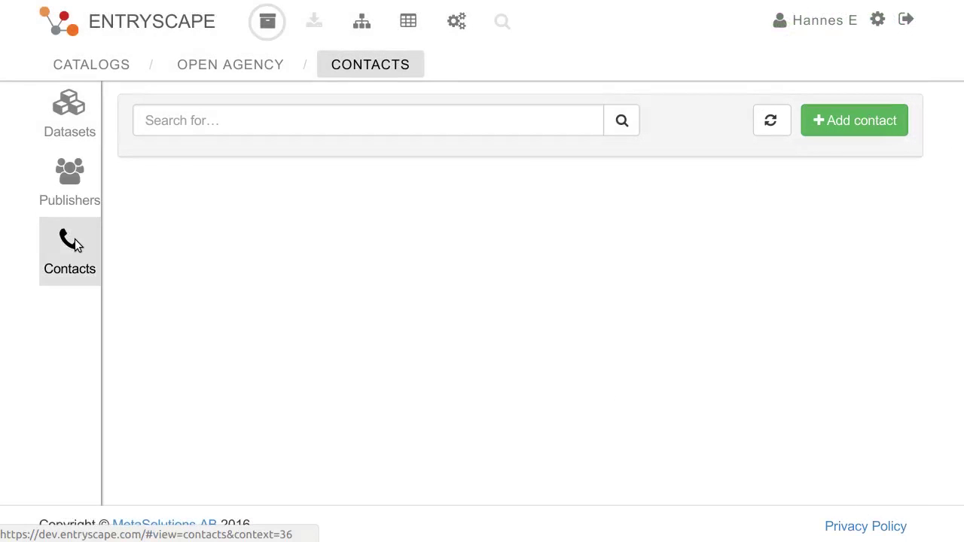
{"action": "left_click", "coordinate": [856, 121]}
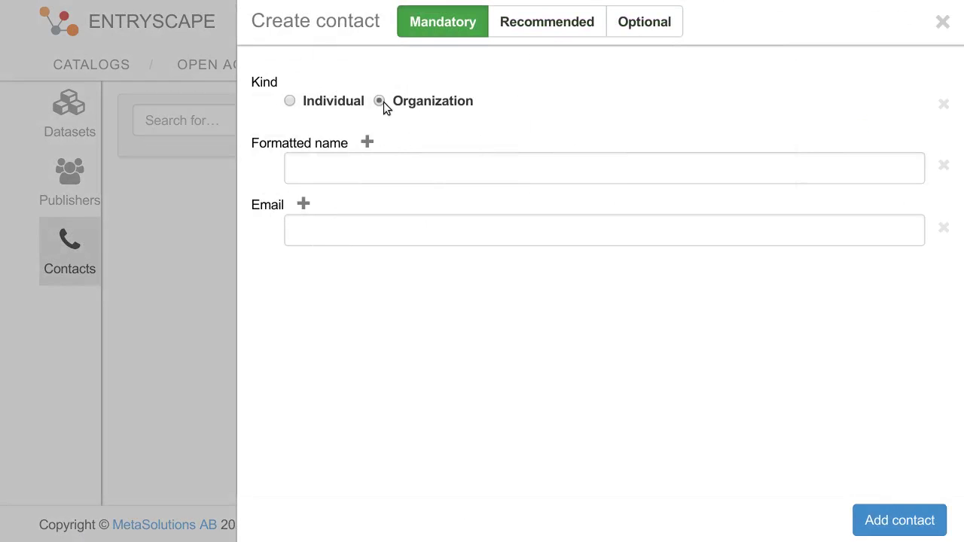
{"action": "left_click", "coordinate": [558, 23]}
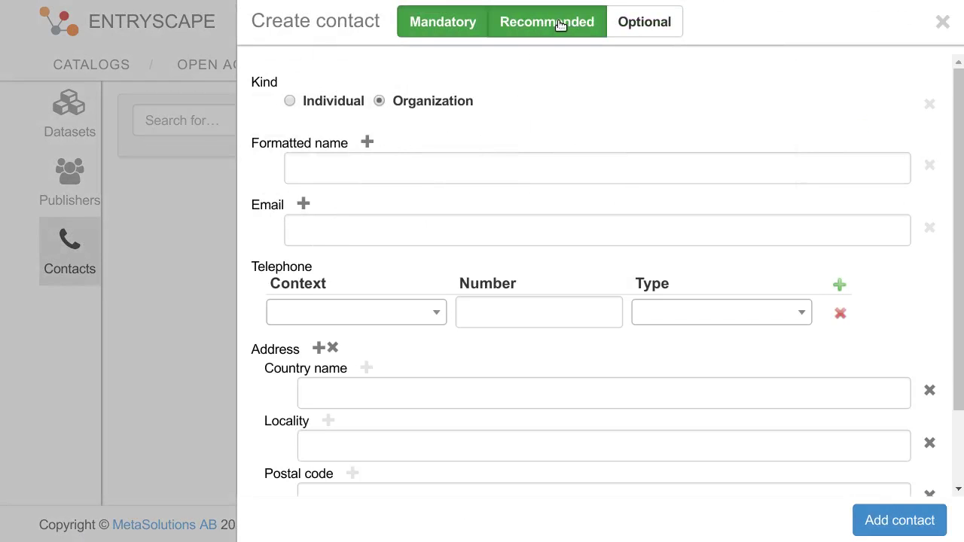
{"action": "left_click", "coordinate": [461, 32]}
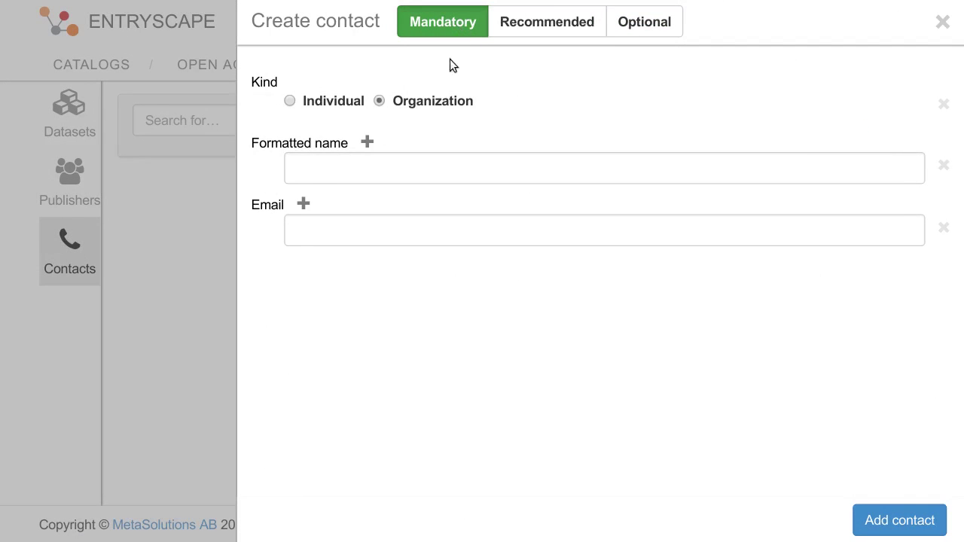
{"action": "left_click", "coordinate": [398, 167]}
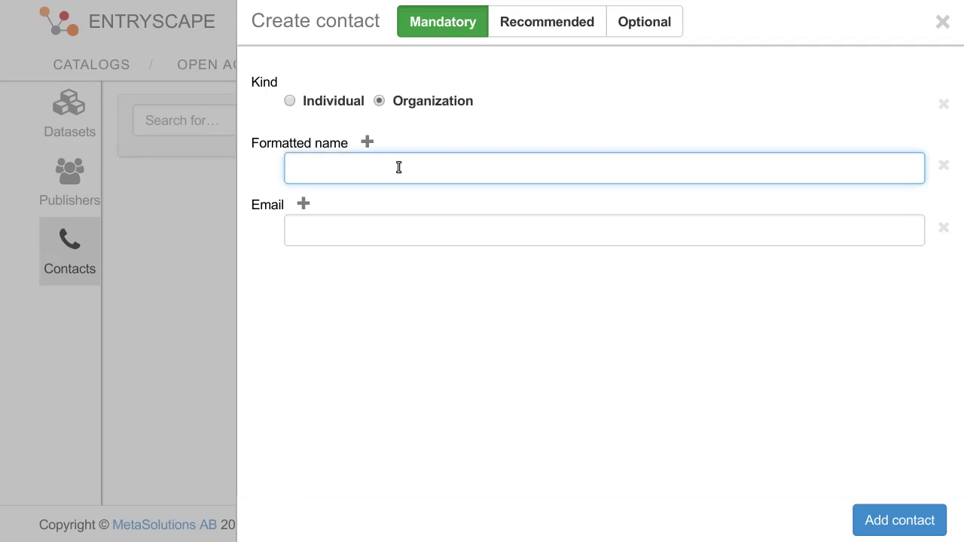
{"action": "type", "text": "R"}
{"action": "type", "text": "egistrar"}
{"action": "key", "text": "Tab"}
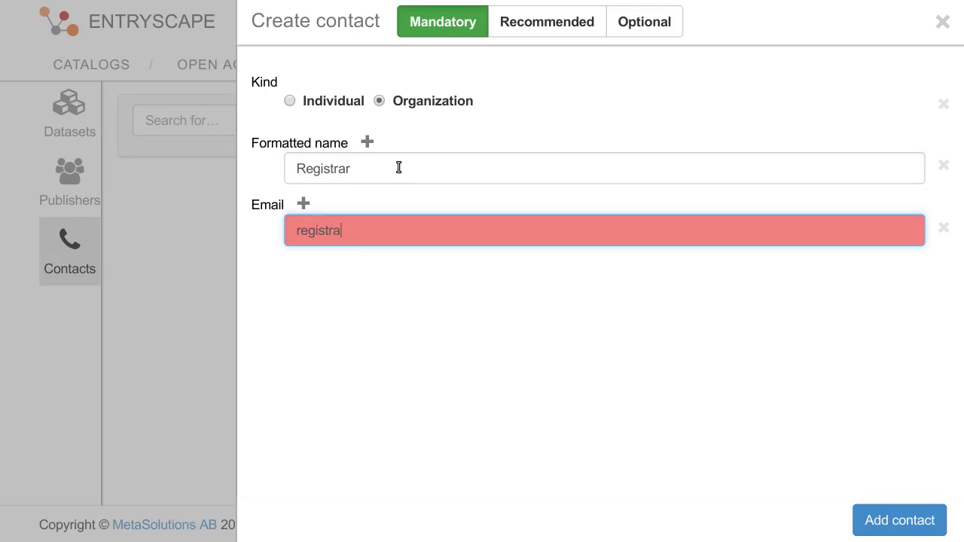
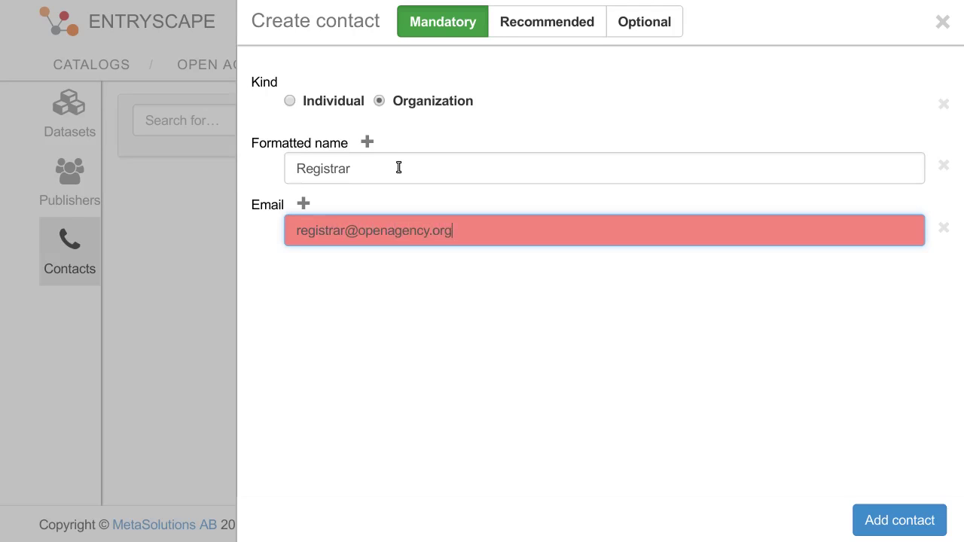
{"action": "left_click", "coordinate": [904, 521]}
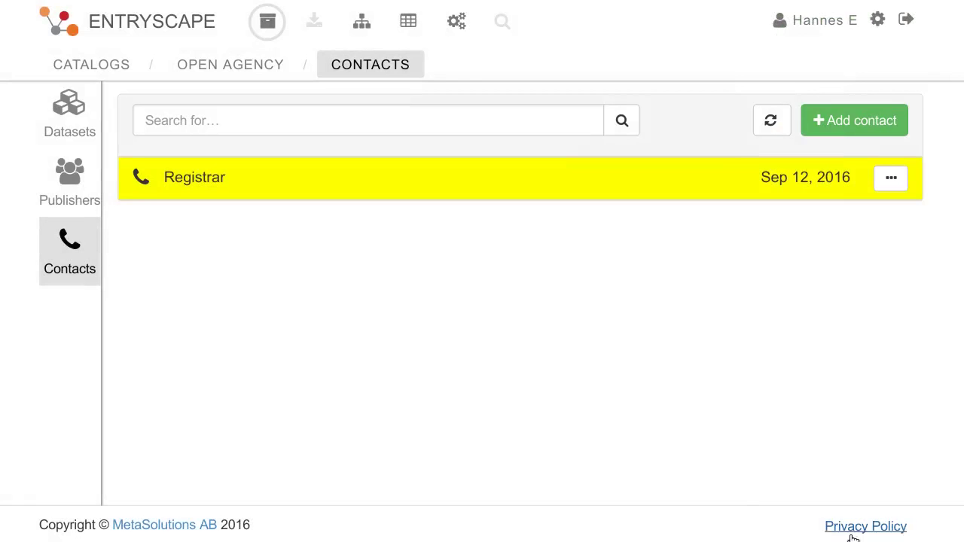
- Draft dataset 'National Statistics 2016' described as 'The national statistics of 2016 as reported to SCB'
{"action": "left_click", "coordinate": [76, 128]}
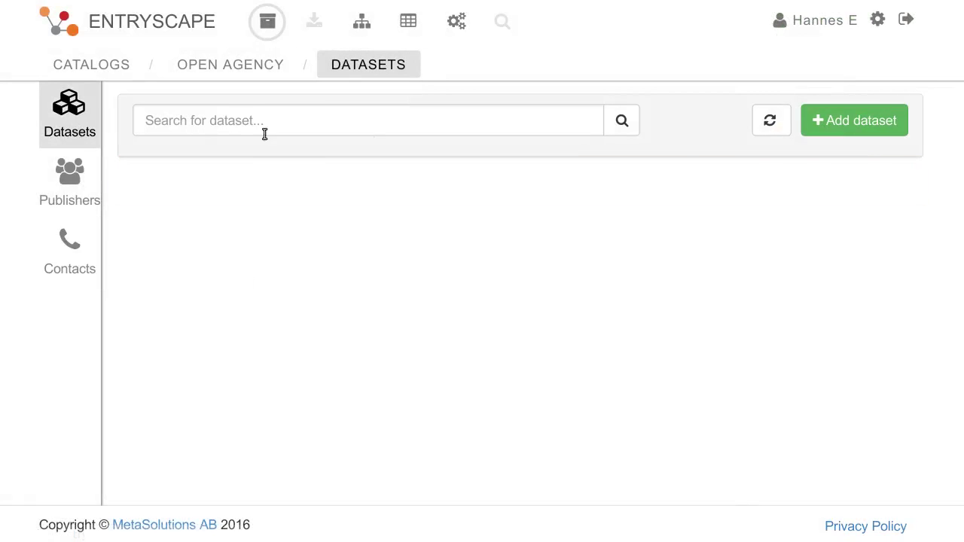
{"action": "left_click", "coordinate": [836, 122]}
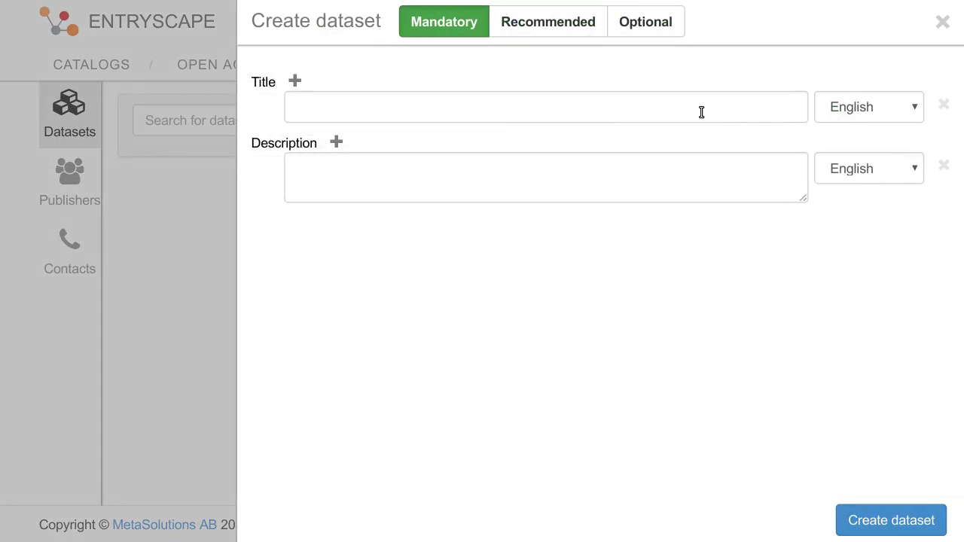
{"action": "left_click", "coordinate": [701, 113]}
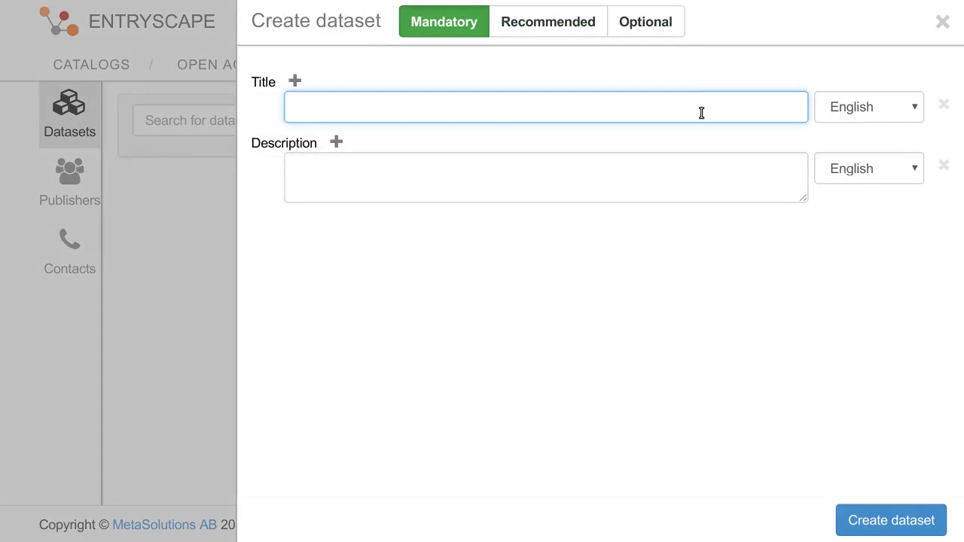
{"action": "type", "text": "Nat"}
{"action": "type", "text": "ional Statist"}
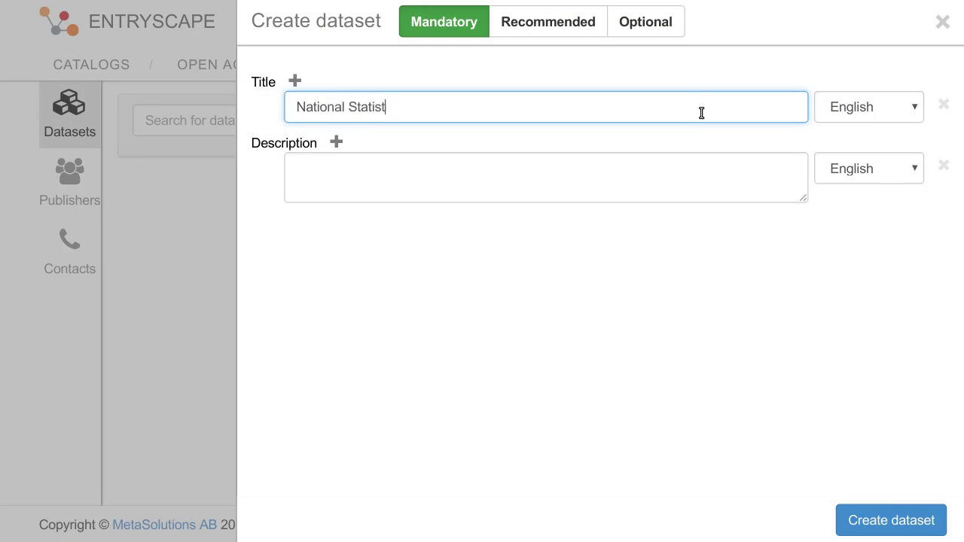
{"action": "type", "text": "ics 201"}
{"action": "type", "text": "6"}
{"action": "left_click", "coordinate": [681, 175]}
{"action": "type", "text": "T"}
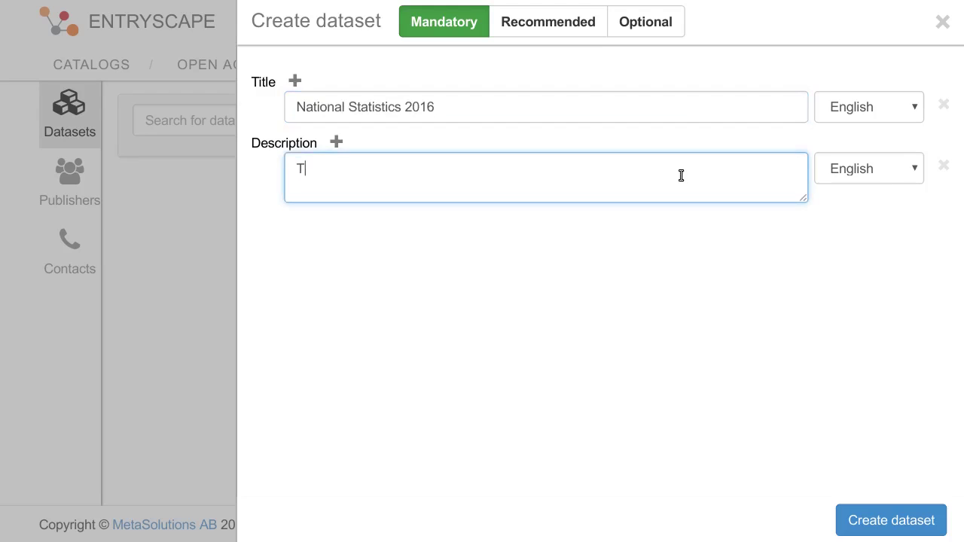
{"action": "type", "text": "he national "}
{"action": "type", "text": "statisti"}
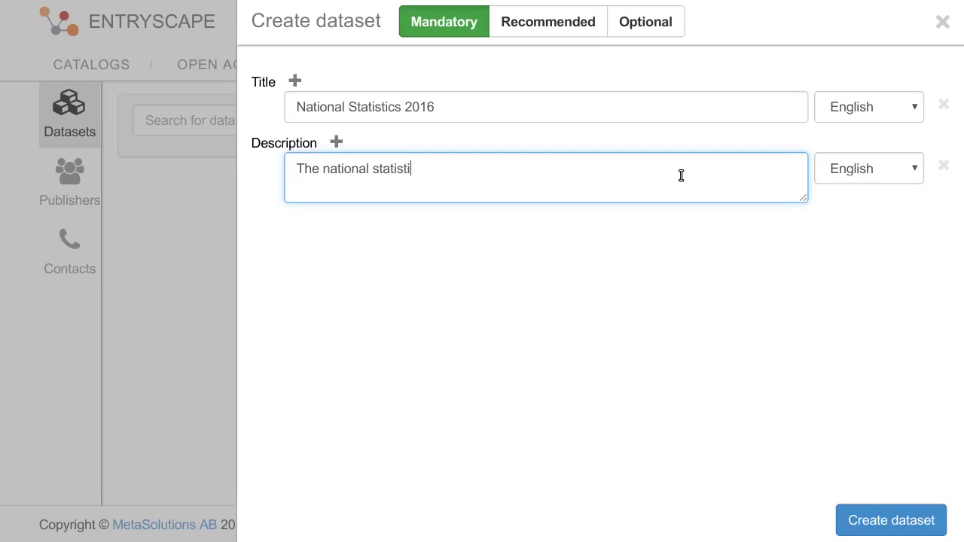
{"action": "type", "text": "cs "}
{"action": "type", "text": "of 2016 a"}
{"action": "type", "text": "s report"}
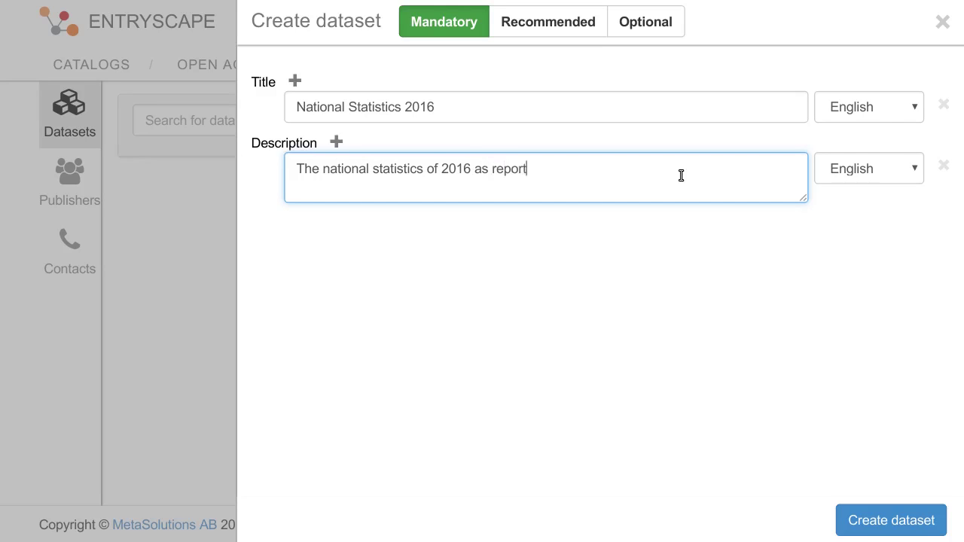
{"action": "type", "text": "ed to SCB"}
- Set the dataset's publisher to Open Agency's publication office and contact point to Registrar
{"action": "left_click", "coordinate": [530, 23]}
{"action": "left_click", "coordinate": [553, 247]}
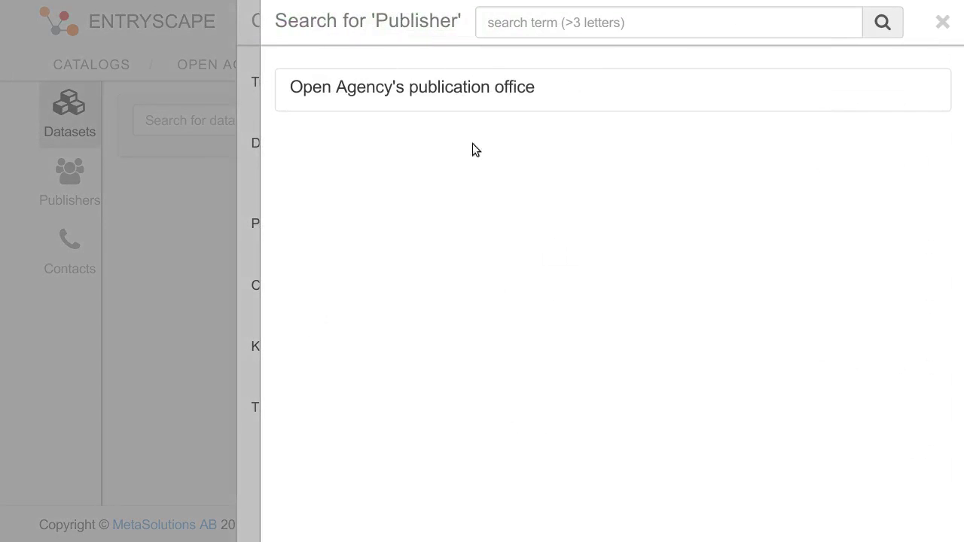
{"action": "left_click", "coordinate": [415, 88]}
{"action": "left_click", "coordinate": [555, 310]}
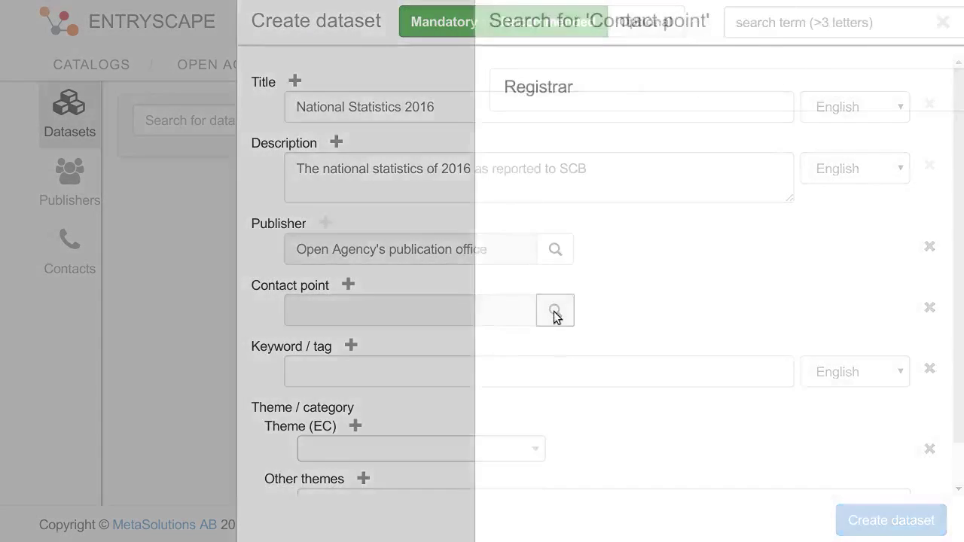
{"action": "left_click", "coordinate": [321, 88]}
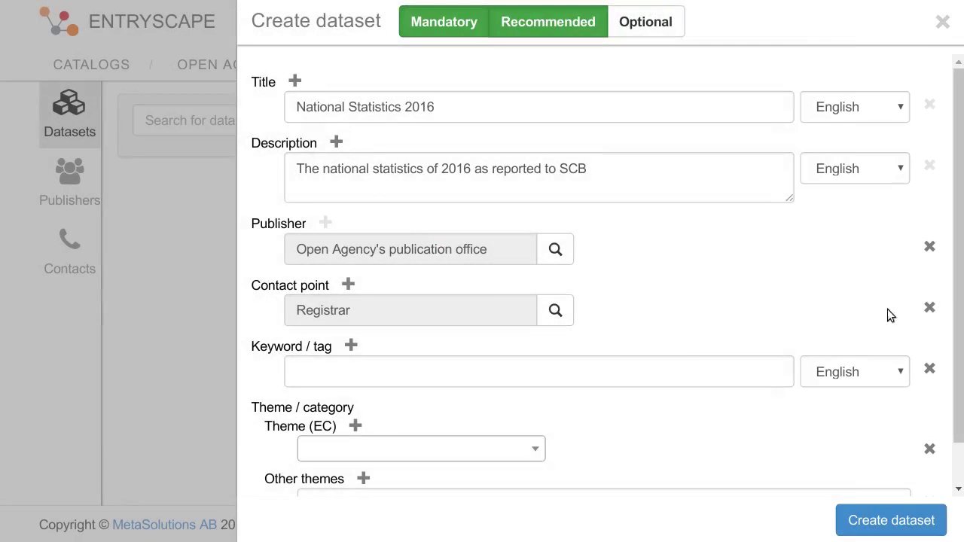
- Add keywords 'statistics' and 'statistik', marking the second as Swedish
{"action": "scroll", "coordinate": [958, 369], "scroll_direction": "down", "scroll_amount": 1}
{"action": "left_click", "coordinate": [579, 331]}
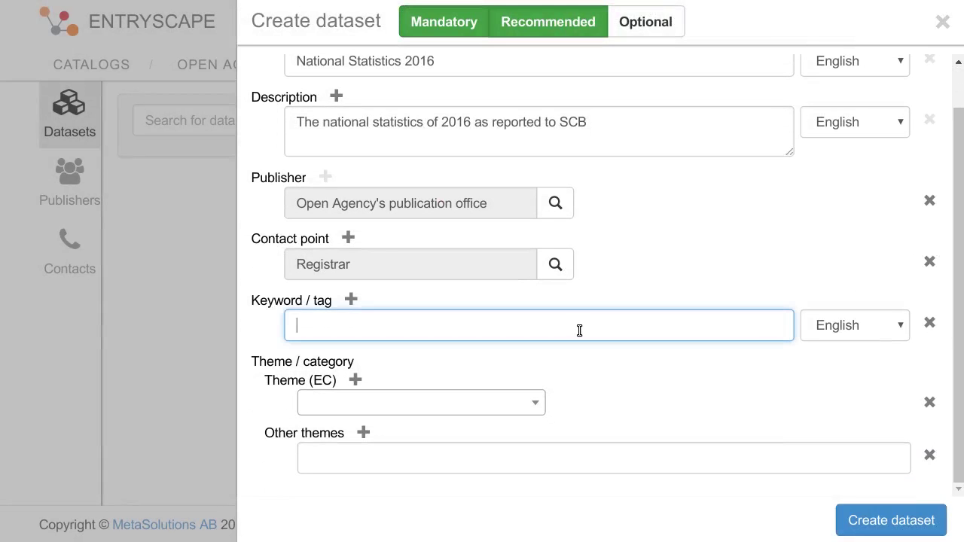
{"action": "type", "text": "stati"}
{"action": "type", "text": "stics"}
{"action": "left_click", "coordinate": [351, 300]}
{"action": "left_click", "coordinate": [341, 361]}
{"action": "type", "text": "s"}
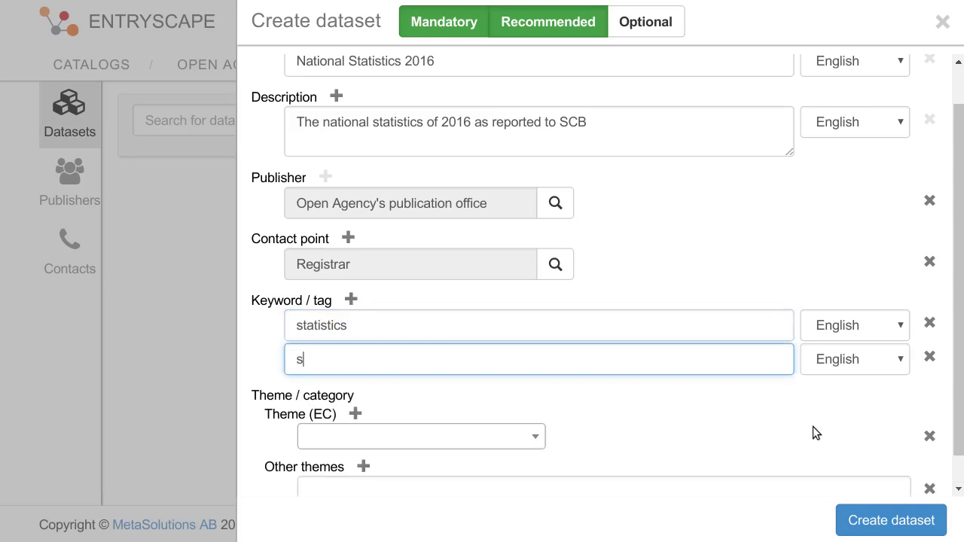
{"action": "type", "text": "tatistik"}
{"action": "left_click", "coordinate": [831, 365]}
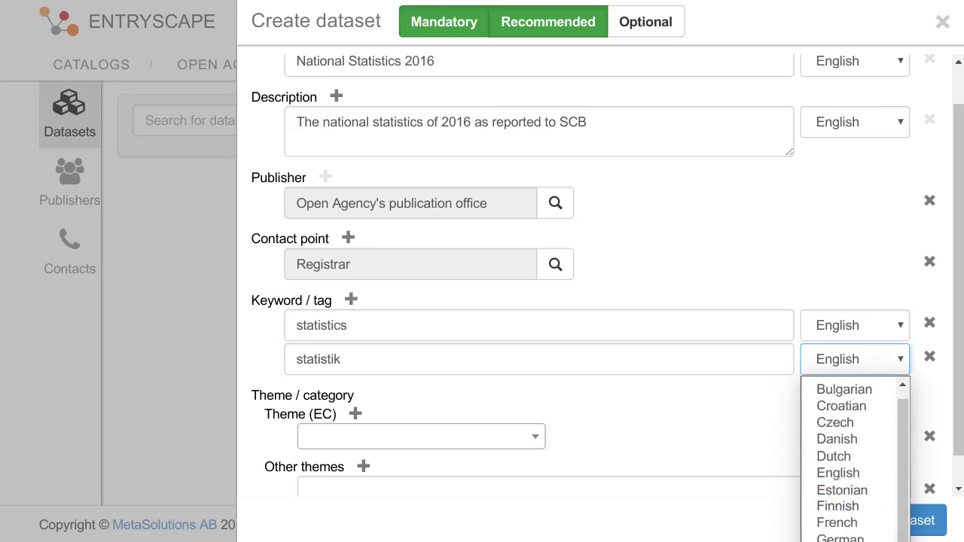
{"action": "scroll", "coordinate": [836, 447], "scroll_direction": "down", "scroll_amount": 2}
{"action": "type", "text": "sw"}
{"action": "key", "text": "Return"}
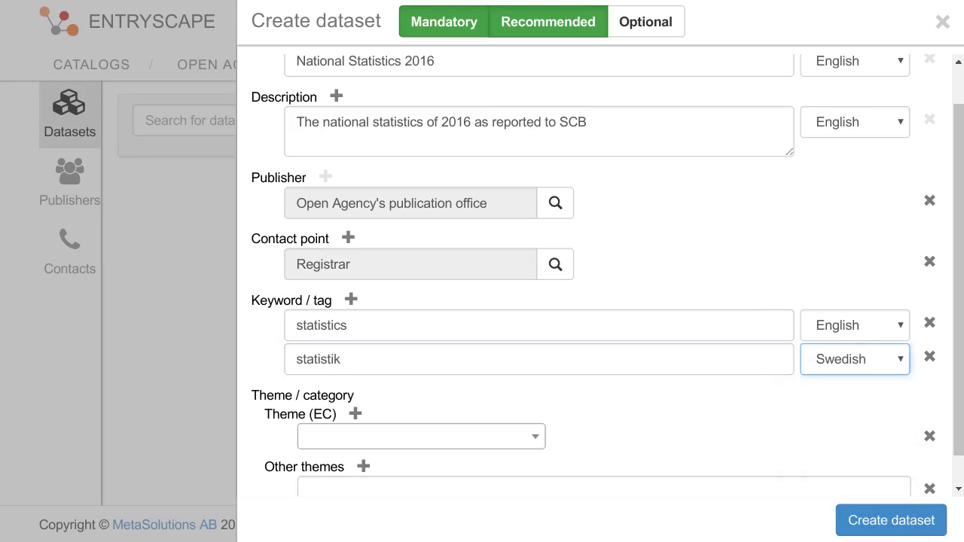
- Set the theme to Economy and finance and create the dataset
{"action": "left_click", "coordinate": [517, 437]}
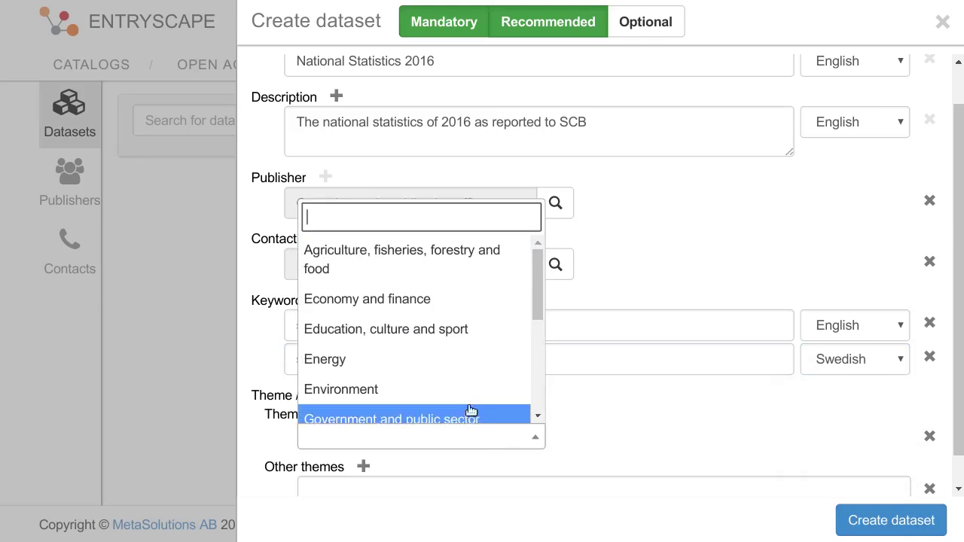
{"action": "left_click", "coordinate": [423, 302]}
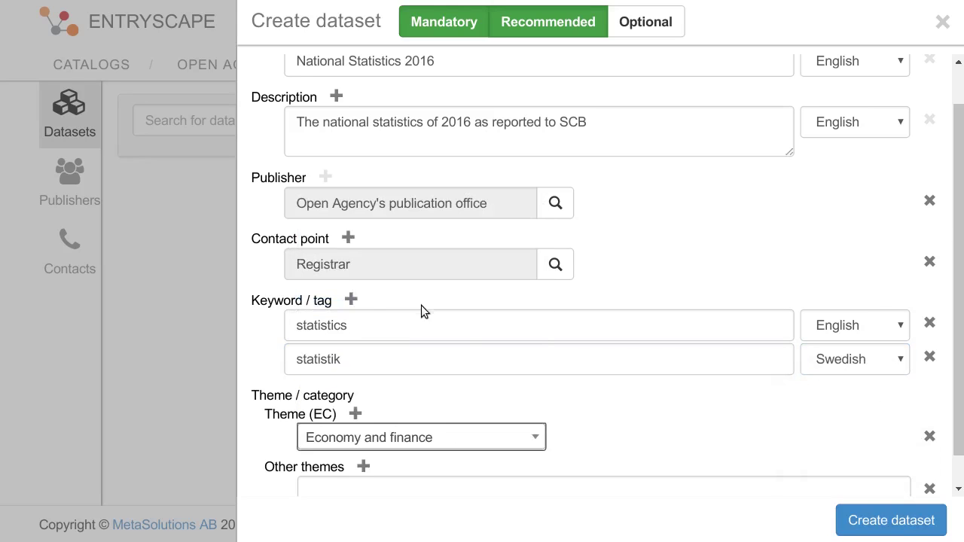
{"action": "left_click", "coordinate": [664, 419]}
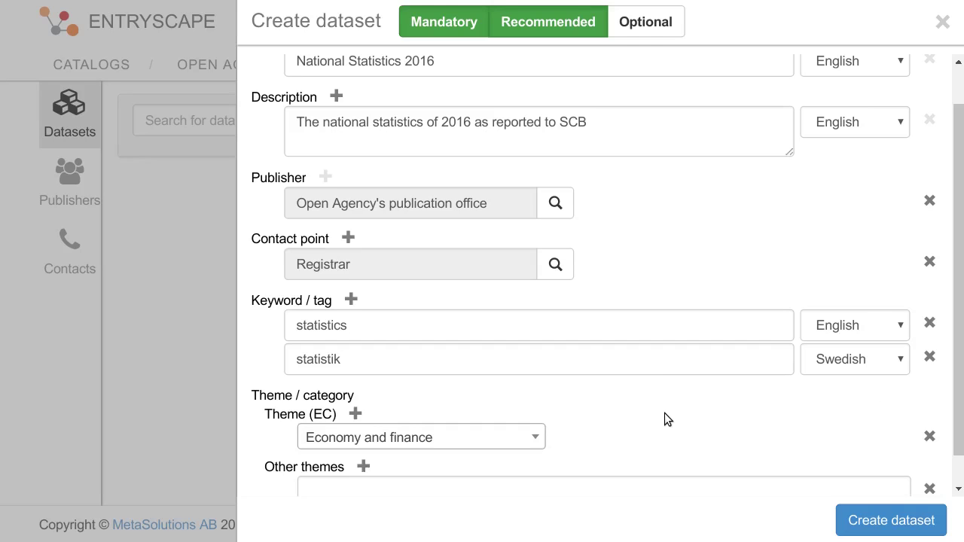
{"action": "left_click", "coordinate": [843, 519]}
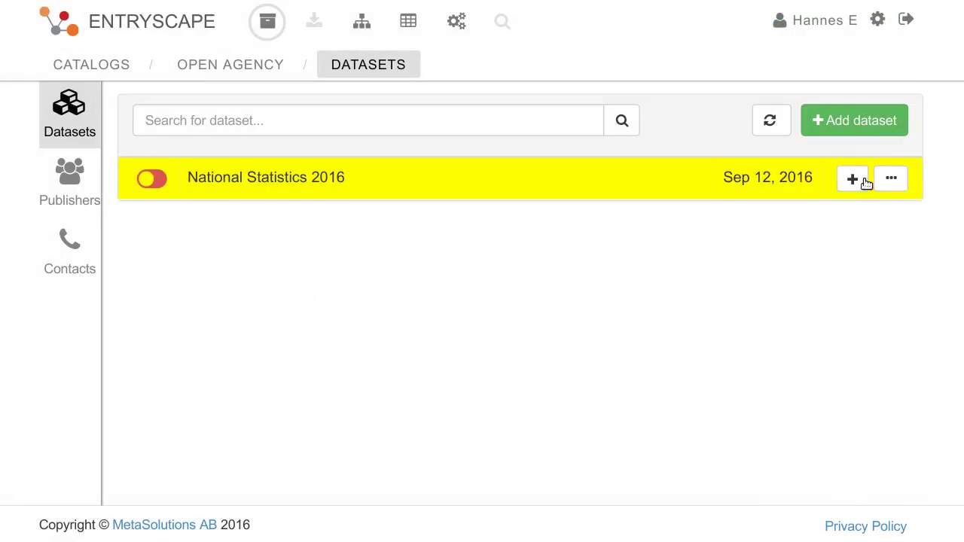
- Upload statistics.csv as a downloadable file distribution of National Statistics 2016
{"action": "left_click", "coordinate": [858, 179]}
{"action": "left_click", "coordinate": [917, 150]}
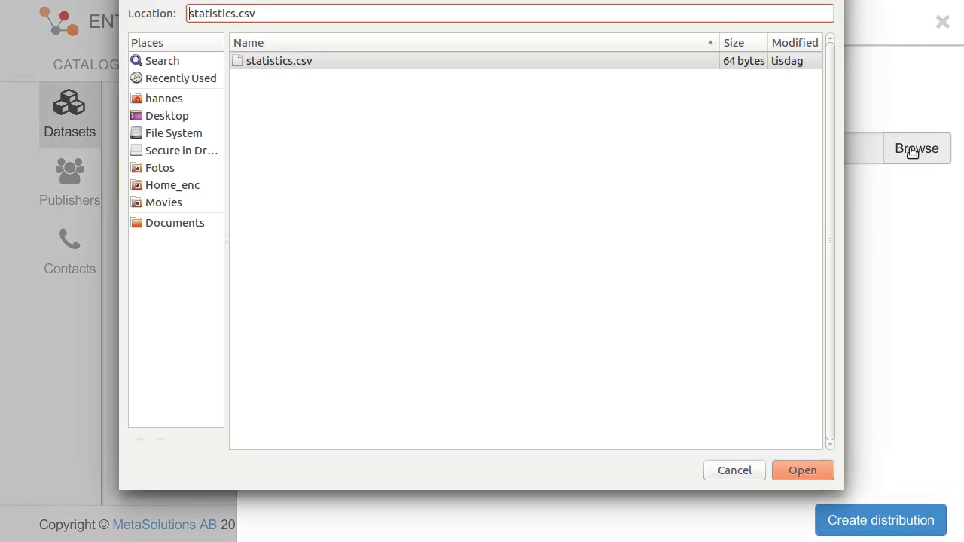
{"action": "double_click", "coordinate": [270, 63]}
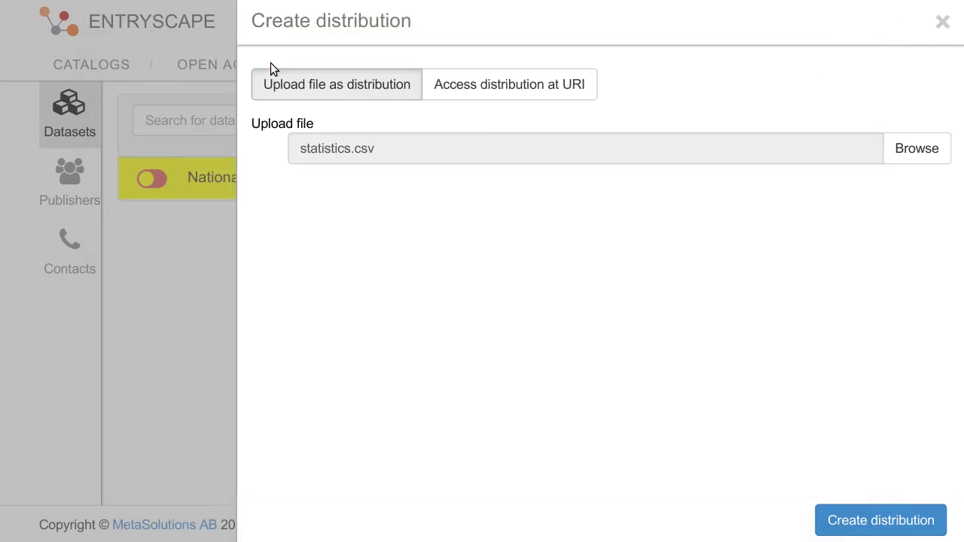
{"action": "left_click", "coordinate": [870, 521]}
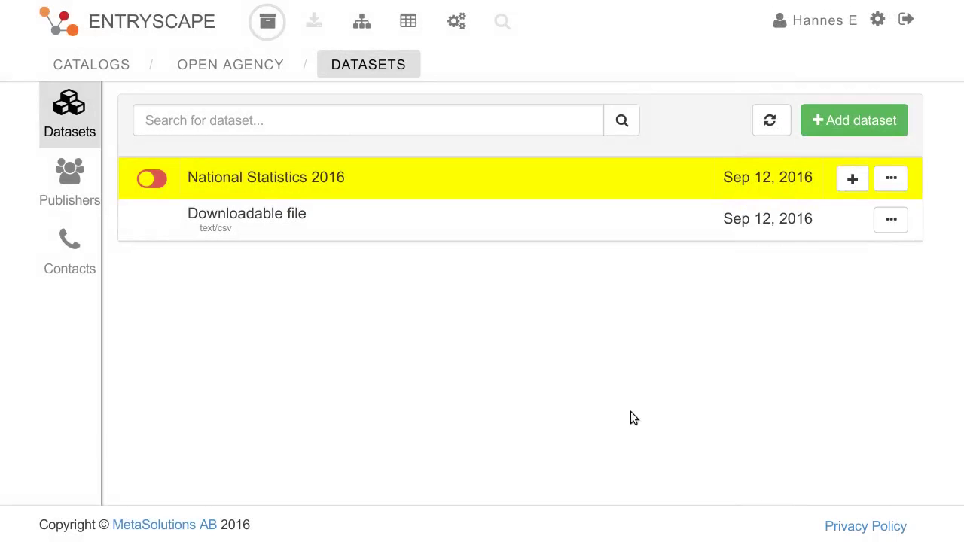
- License the downloadable file distribution as CC0 1.0
{"action": "left_click", "coordinate": [891, 219]}
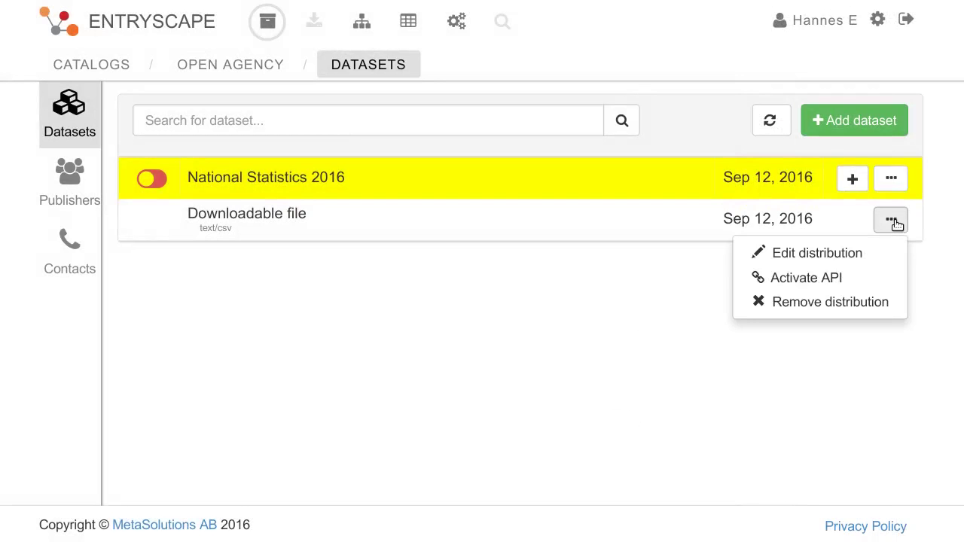
{"action": "left_click", "coordinate": [816, 254]}
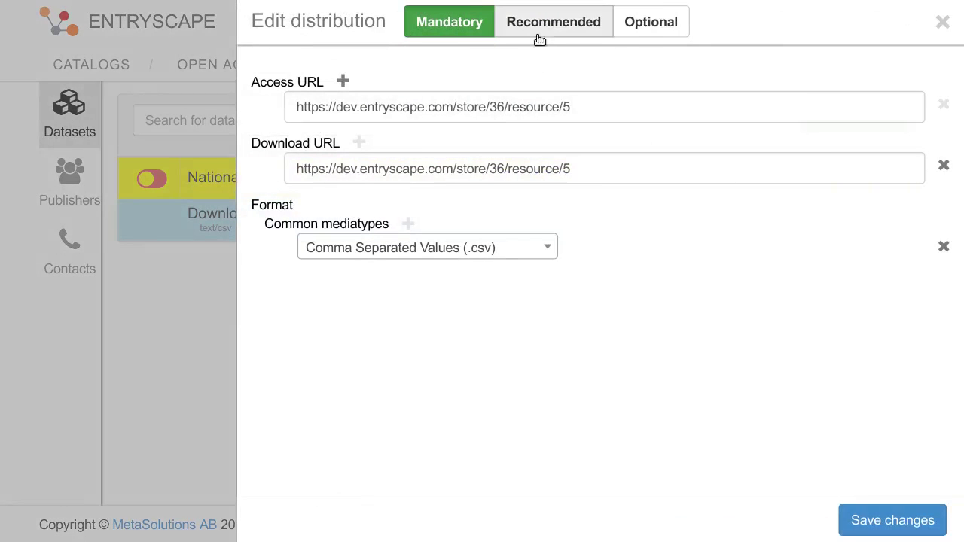
{"action": "left_click", "coordinate": [540, 25]}
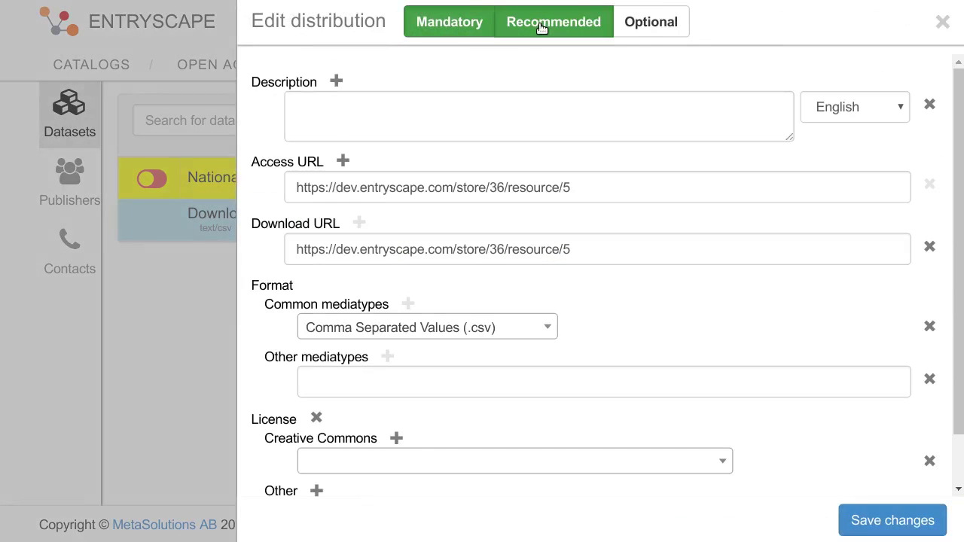
{"action": "left_click", "coordinate": [685, 464]}
{"action": "scroll", "coordinate": [587, 419], "scroll_direction": "down", "scroll_amount": 1}
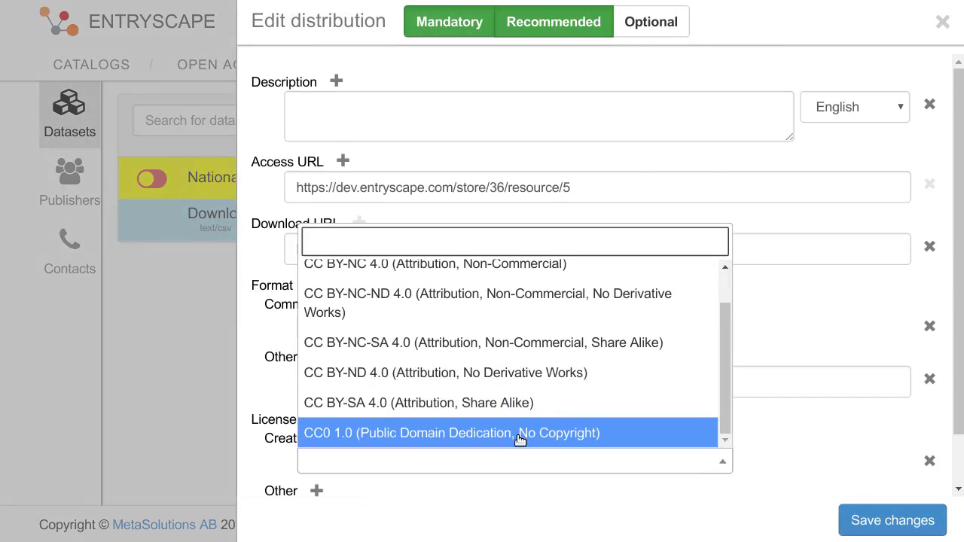
{"action": "left_click", "coordinate": [520, 433]}
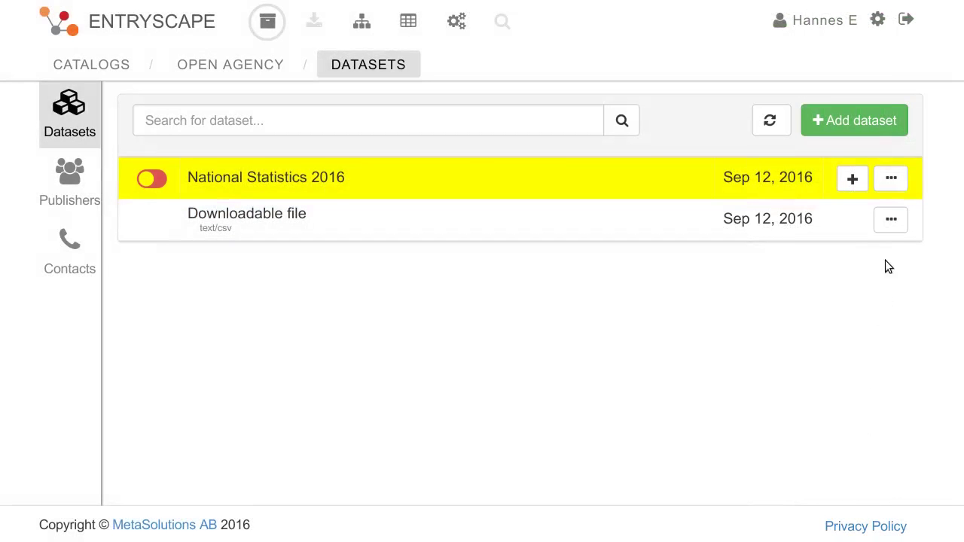
- Activate an auto-generated API for the CSV file and view its API info
{"action": "left_click", "coordinate": [893, 221]}
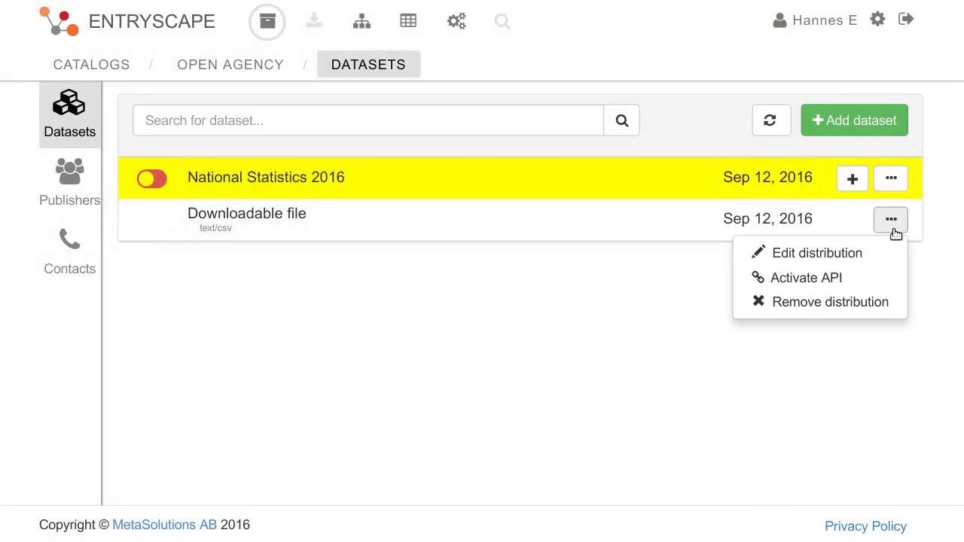
{"action": "left_click", "coordinate": [783, 279]}
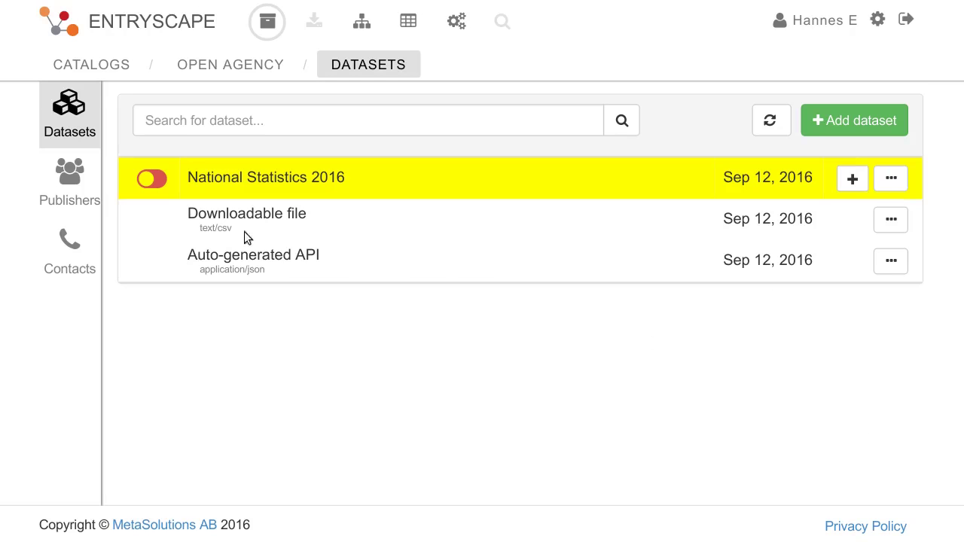
{"action": "left_click", "coordinate": [890, 261]}
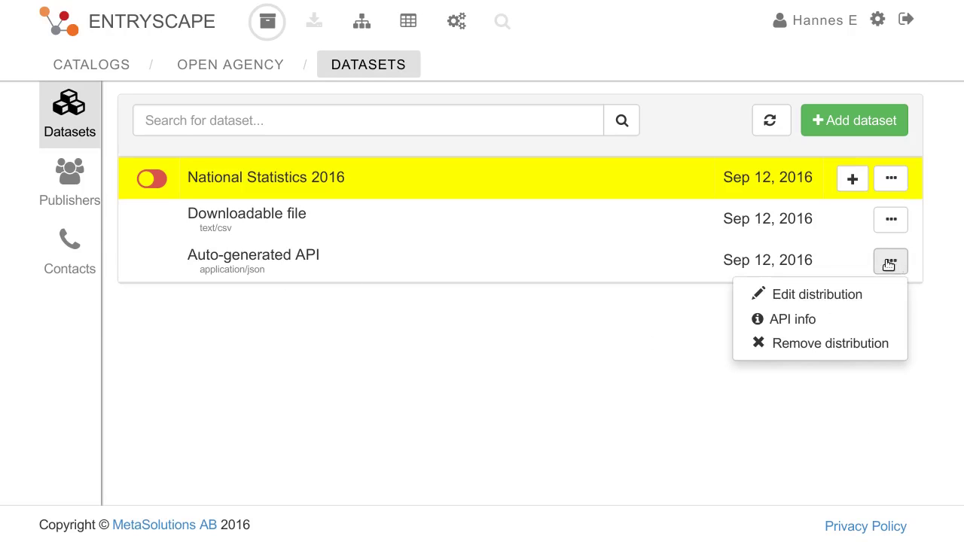
{"action": "left_click", "coordinate": [794, 320]}
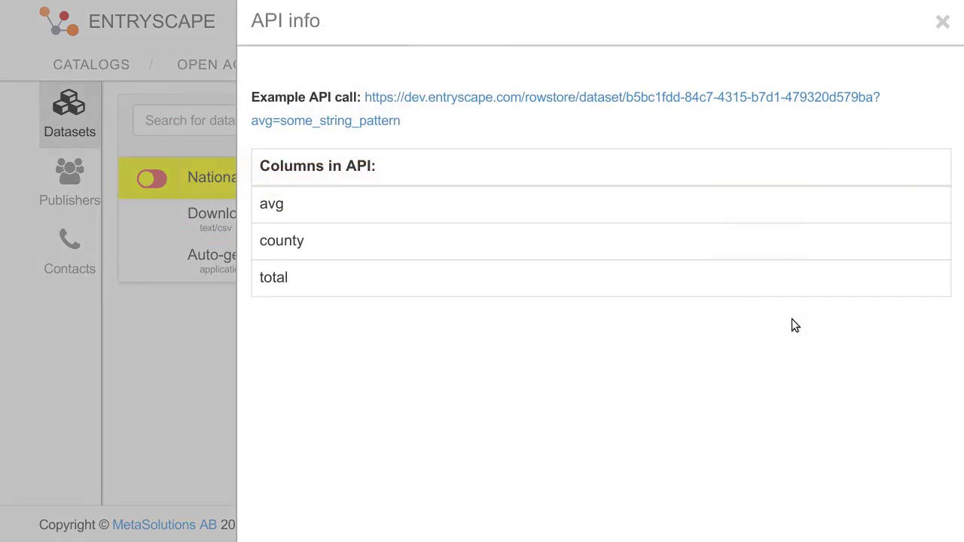
- Copy the example API call into a browser tab, filtering by county=stockholm
{"action": "left_click_drag", "start_coordinate": [409, 123], "coordinate": [366, 96]}
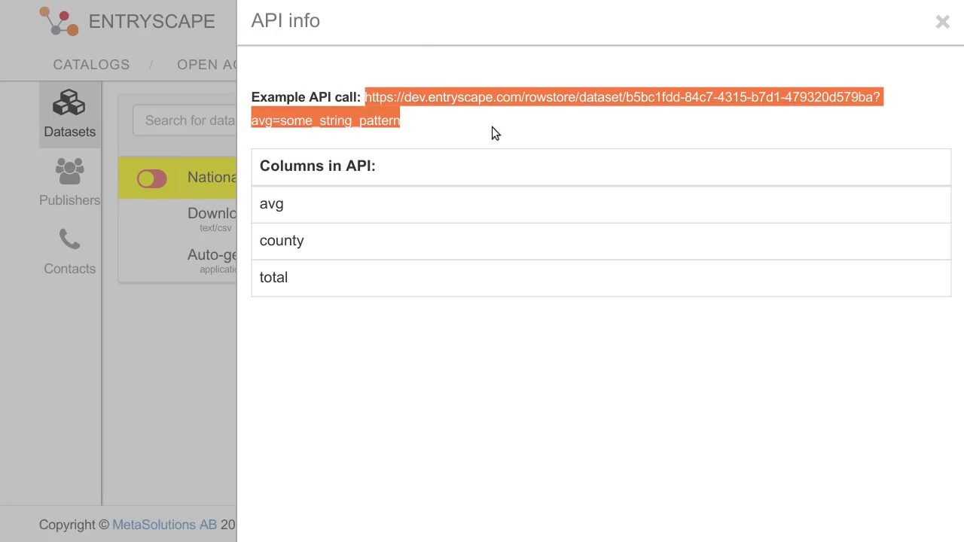
{"action": "key", "text": "alt+Tab"}
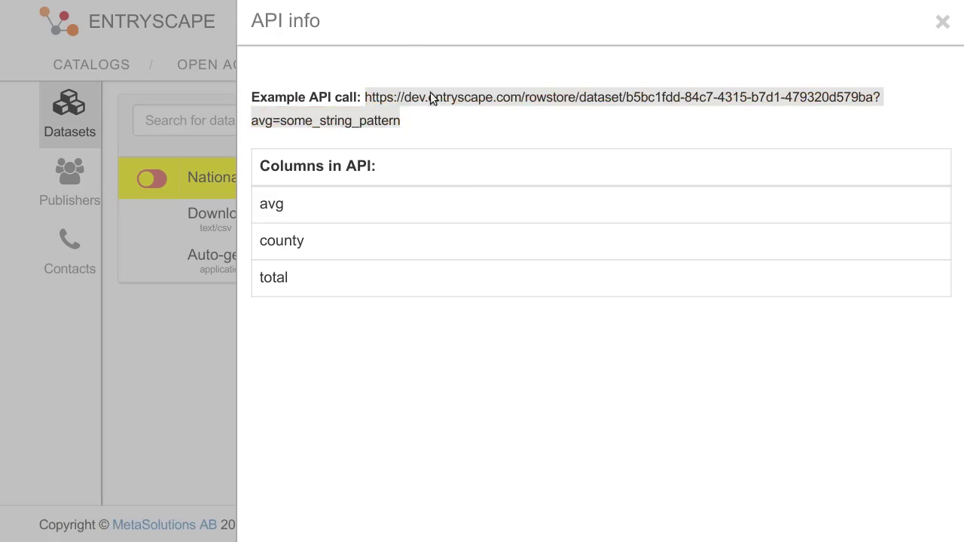
{"action": "type", "text": "https://dev.entryscape.com/rowstore/dataset/b5bc1fdd-84c7-4315-b7d1-479320d579ba?avg=some_string_pattern"}
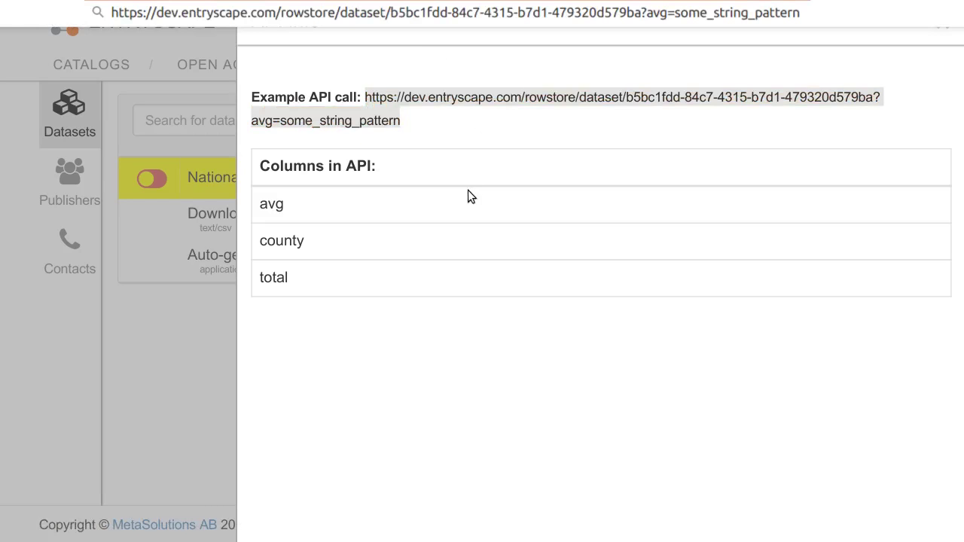
{"action": "key", "text": "BackSpace"}
{"action": "key", "text": "BackSpace"}
{"action": "key", "text": "BackSpace"}
{"action": "key", "text": "BackSpace"}
{"action": "key", "text": "BackSpace"}
{"action": "key", "text": "BackSpace"}
{"action": "key", "text": "BackSpace"}
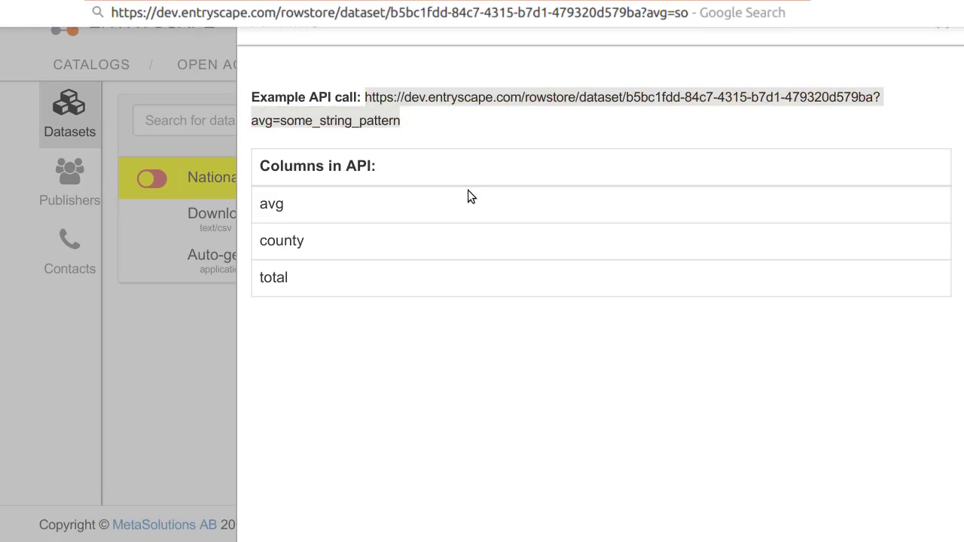
{"action": "key", "text": "BackSpace"}
{"action": "key", "text": "BackSpace"}
{"action": "key", "text": "BackSpace"}
{"action": "key", "text": "BackSpace"}
{"action": "key", "text": "BackSpace"}
{"action": "key", "text": "BackSpace"}
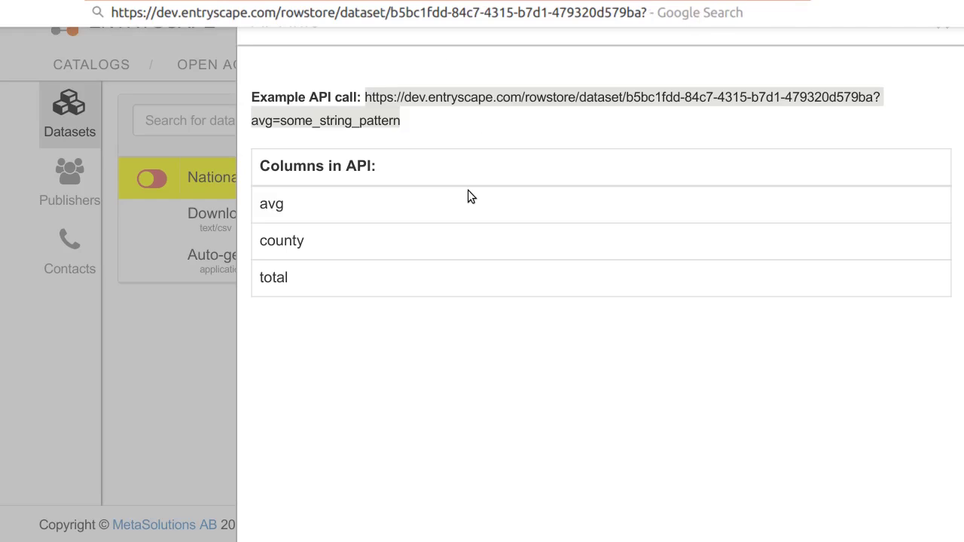
{"action": "type", "text": "county=sto"}
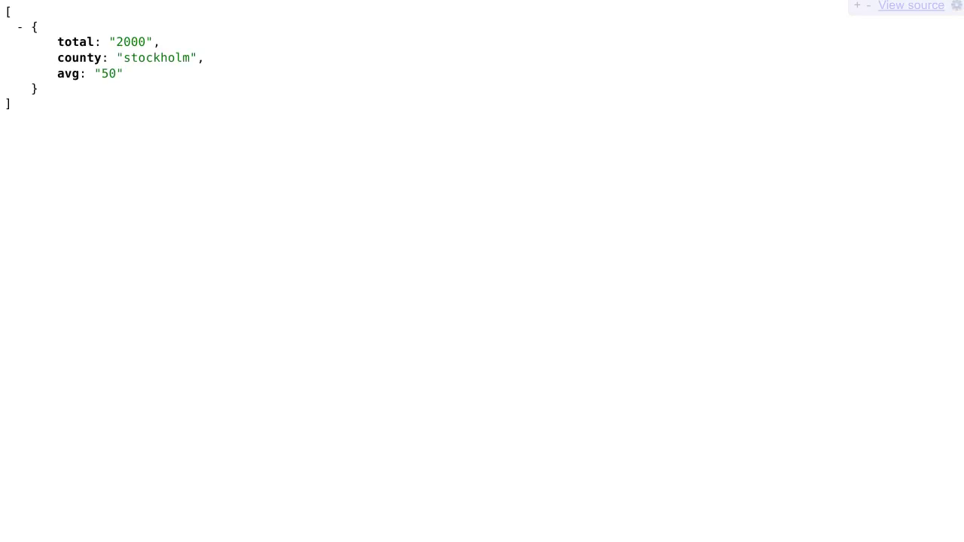
- Query the API for uppsala county, then go back to the EntryScape dataset list
{"action": "type", "text": "u"}
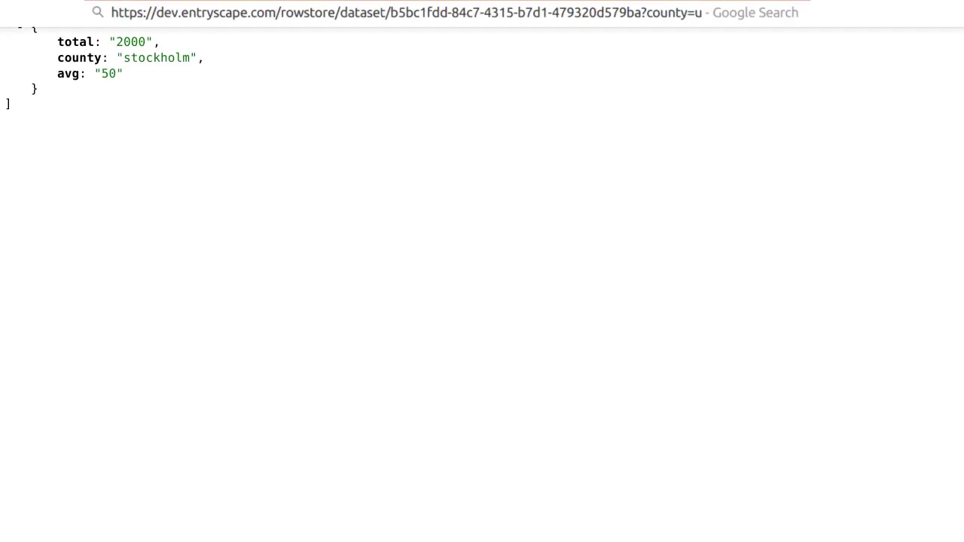
{"action": "type", "text": "ppsala"}
{"action": "key", "text": "Return"}
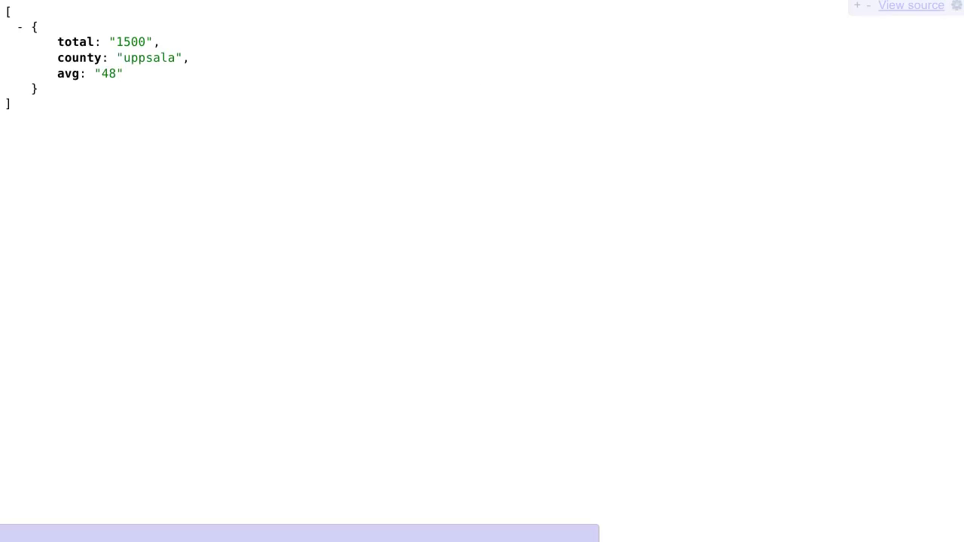
{"action": "key", "text": "alt+Left"}
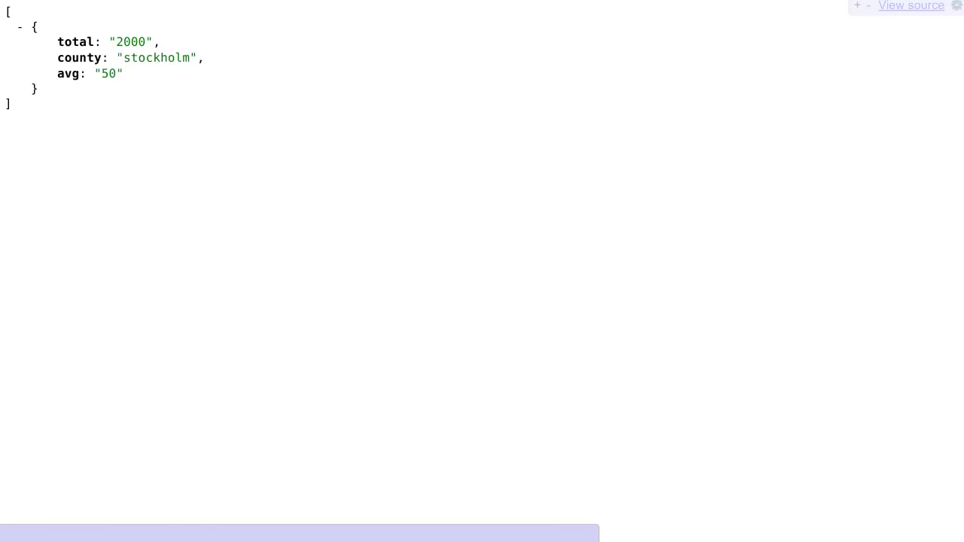
{"action": "key", "text": "alt+Left"}
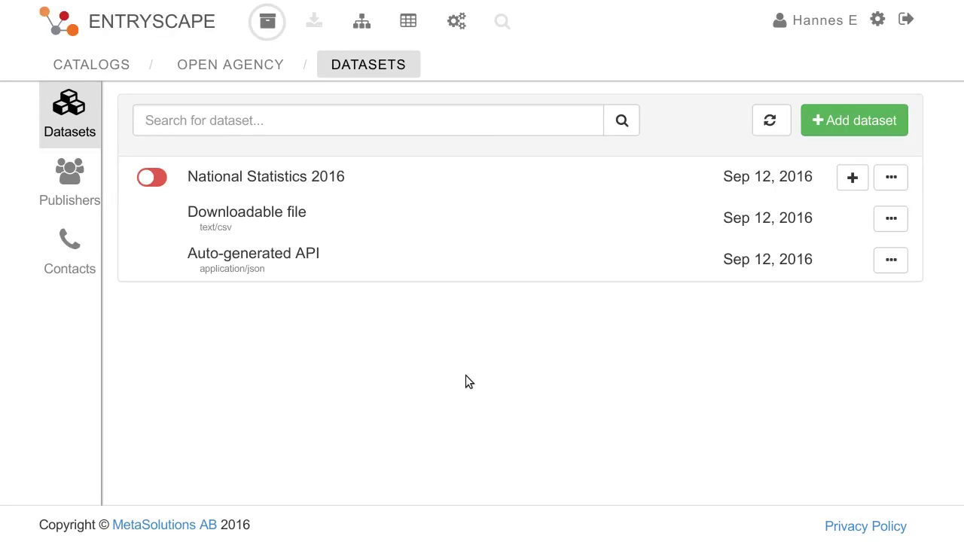
{"action": "left_click", "coordinate": [890, 259]}
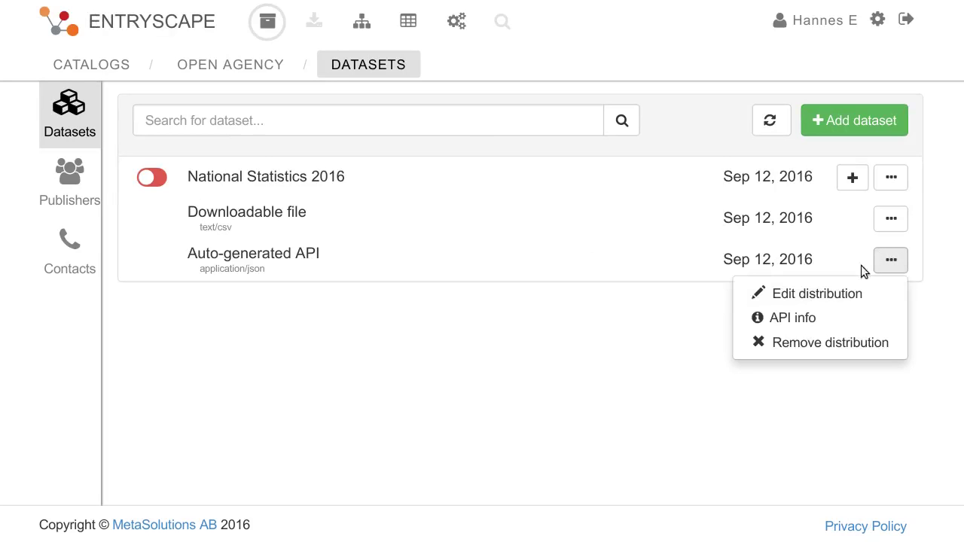
{"action": "left_click", "coordinate": [813, 294]}
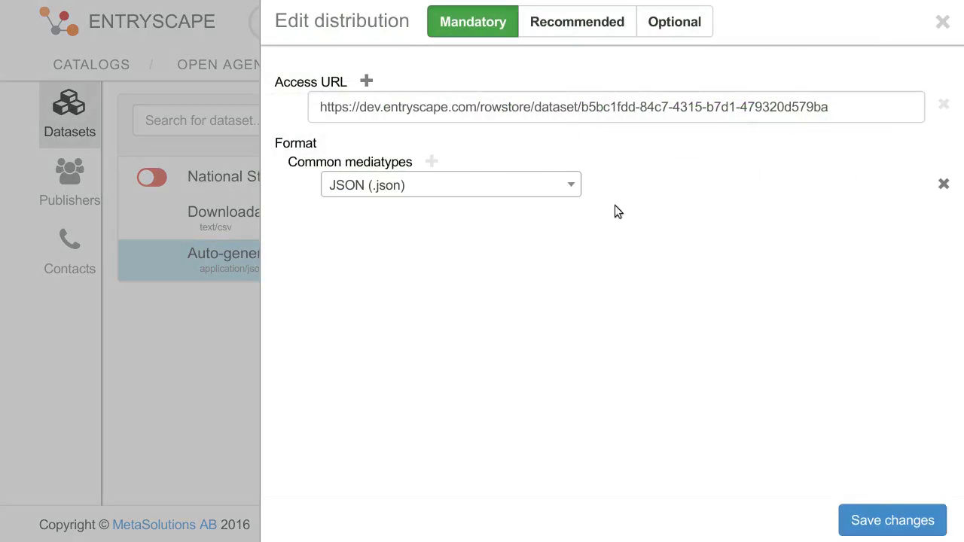
{"action": "left_click", "coordinate": [573, 30]}
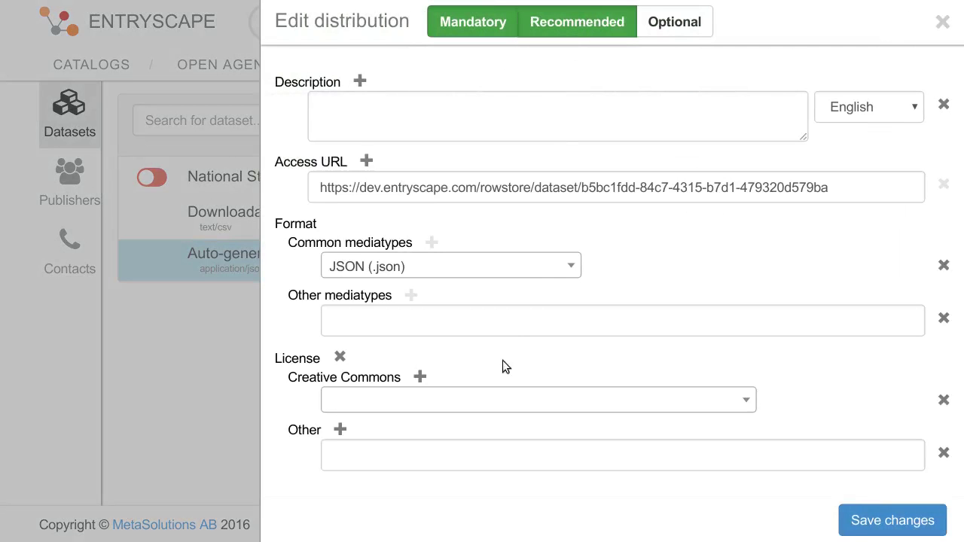
{"action": "left_click", "coordinate": [180, 357]}
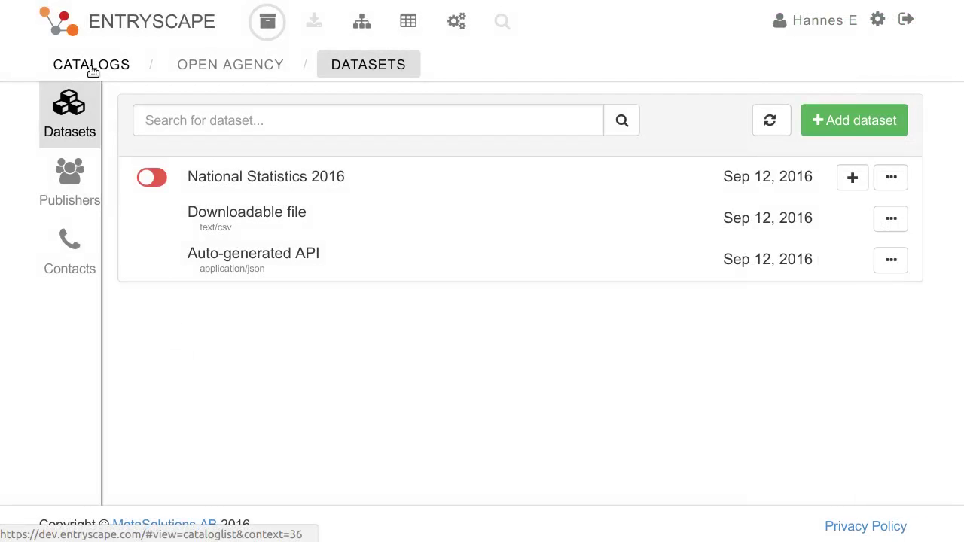
- Publish the Open Agency catalog from the catalog list
{"action": "left_click", "coordinate": [91, 67]}
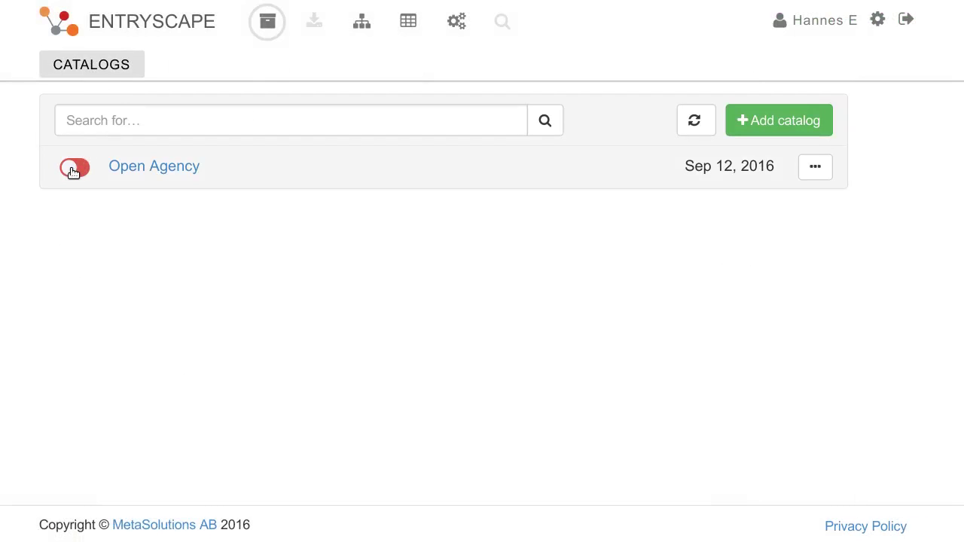
{"action": "mouse_move", "coordinate": [74, 168]}
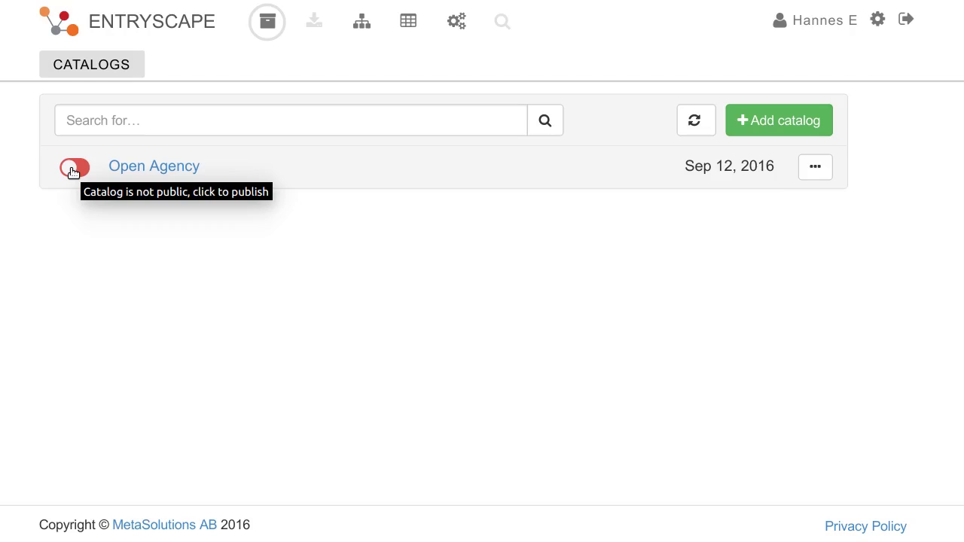
{"action": "left_click", "coordinate": [73, 168]}
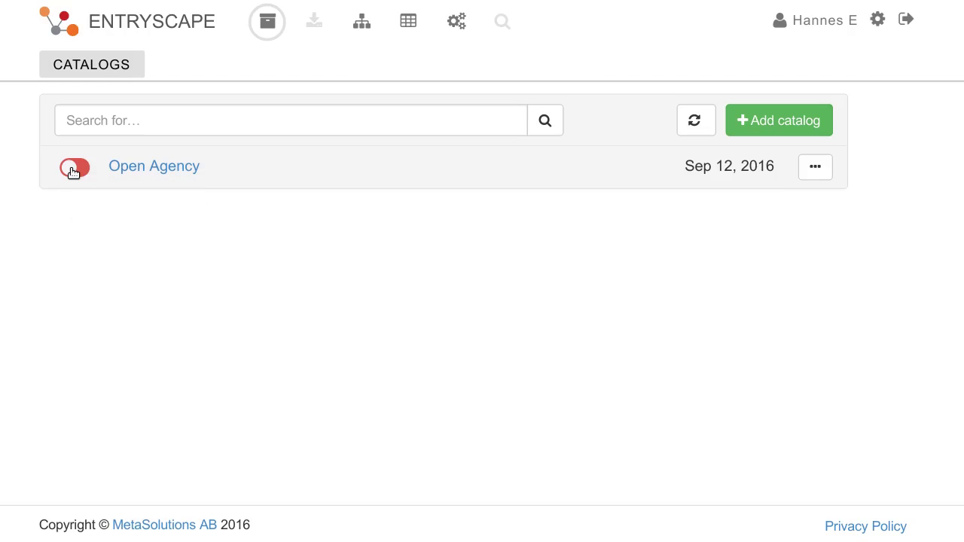
{"action": "left_click", "coordinate": [148, 169]}
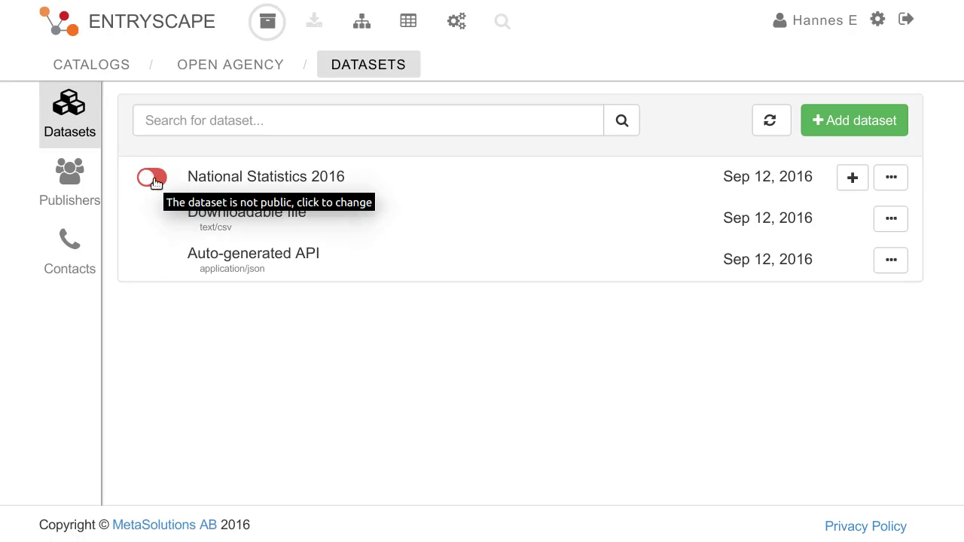
- Make National Statistics 2016 public and return to the catalog list
{"action": "left_click", "coordinate": [152, 179]}
{"action": "left_click", "coordinate": [153, 179]}
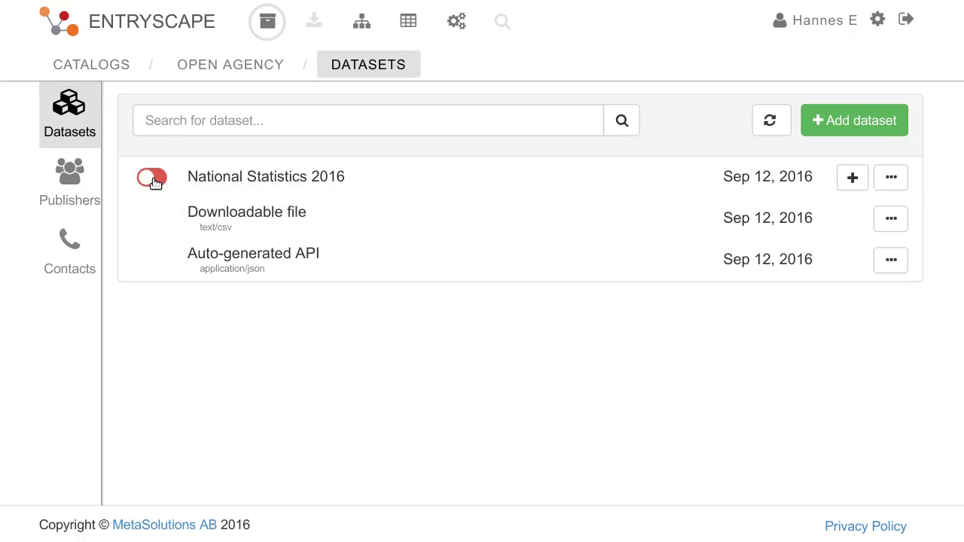
{"action": "left_click", "coordinate": [153, 179]}
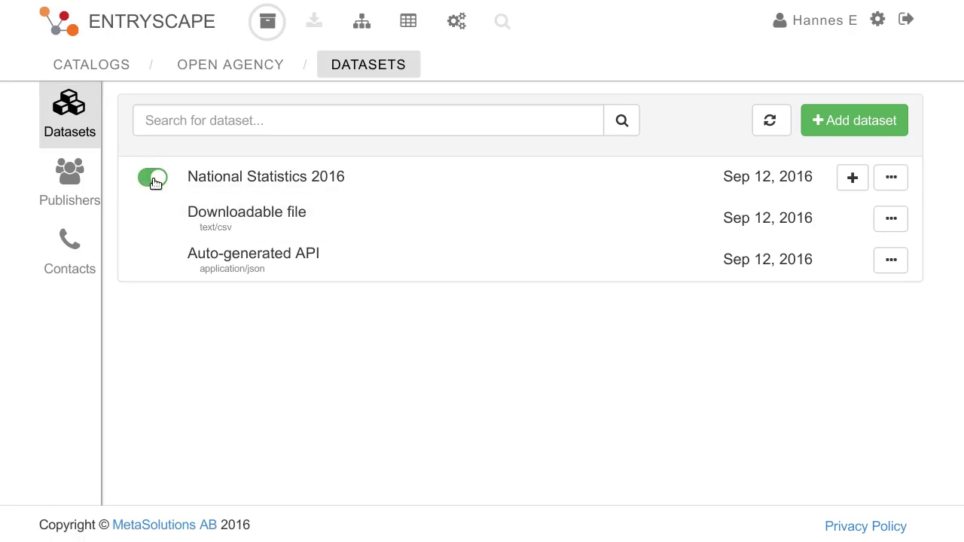
{"action": "left_click", "coordinate": [113, 68]}
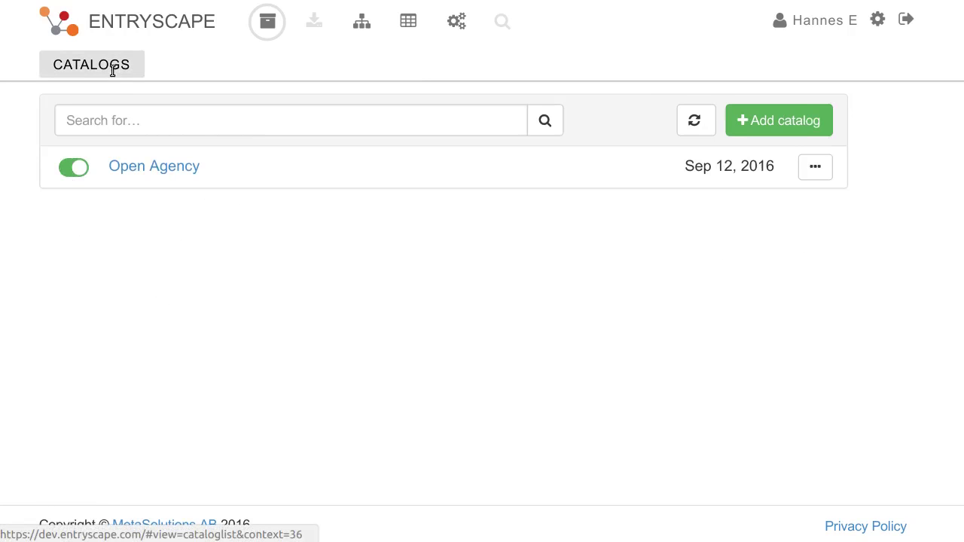
- Open Open Agency's Download catalog export and highlight its RDF/XML web address for copying
{"action": "left_click", "coordinate": [810, 173]}
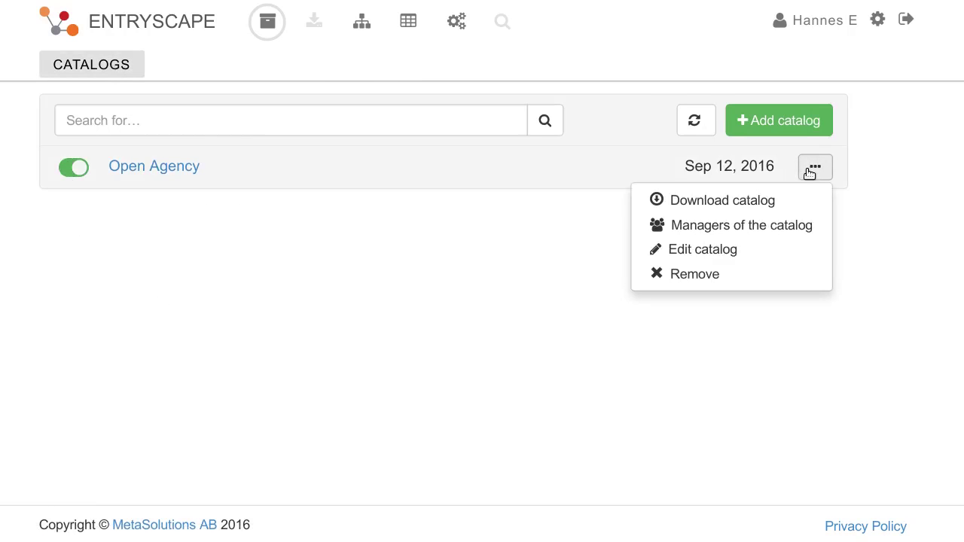
{"action": "left_click", "coordinate": [726, 208]}
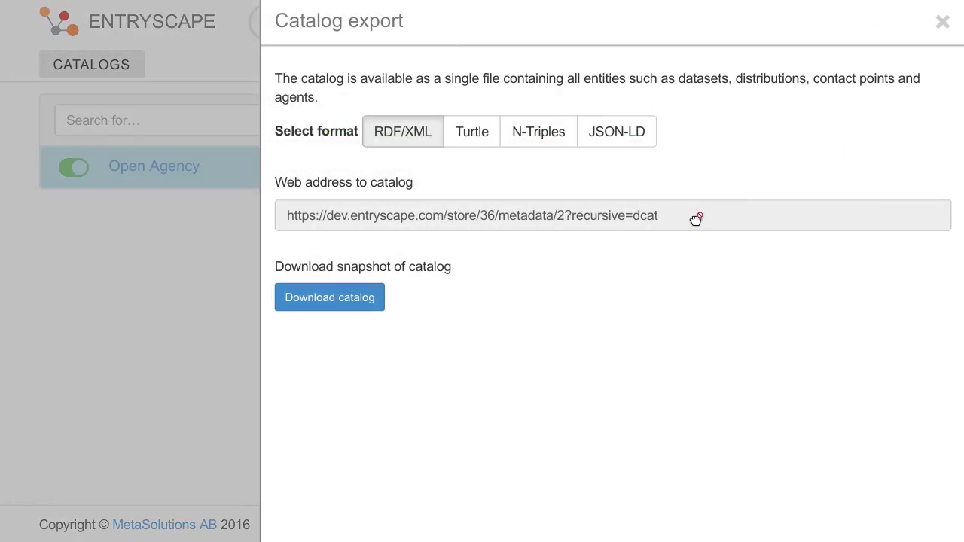
{"action": "left_click_drag", "start_coordinate": [668, 217], "coordinate": [279, 216]}
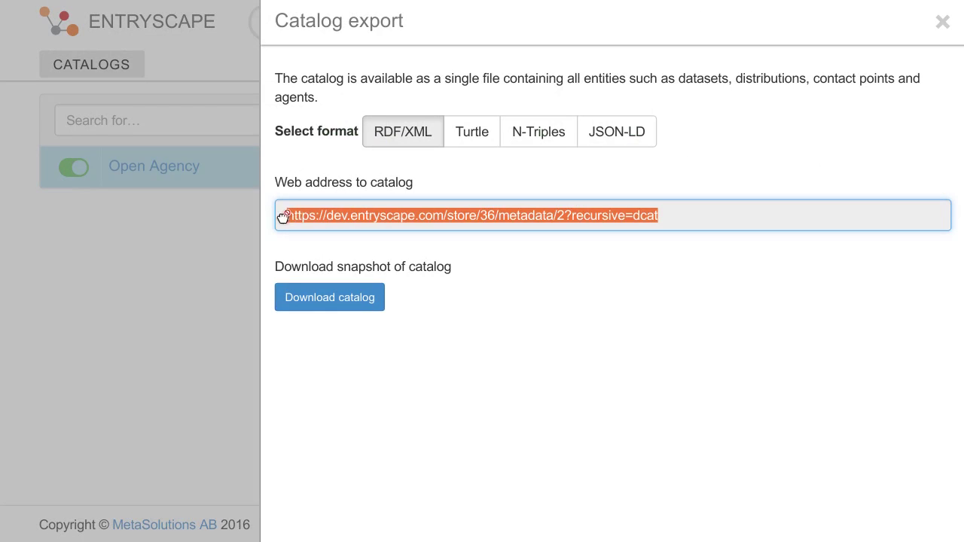